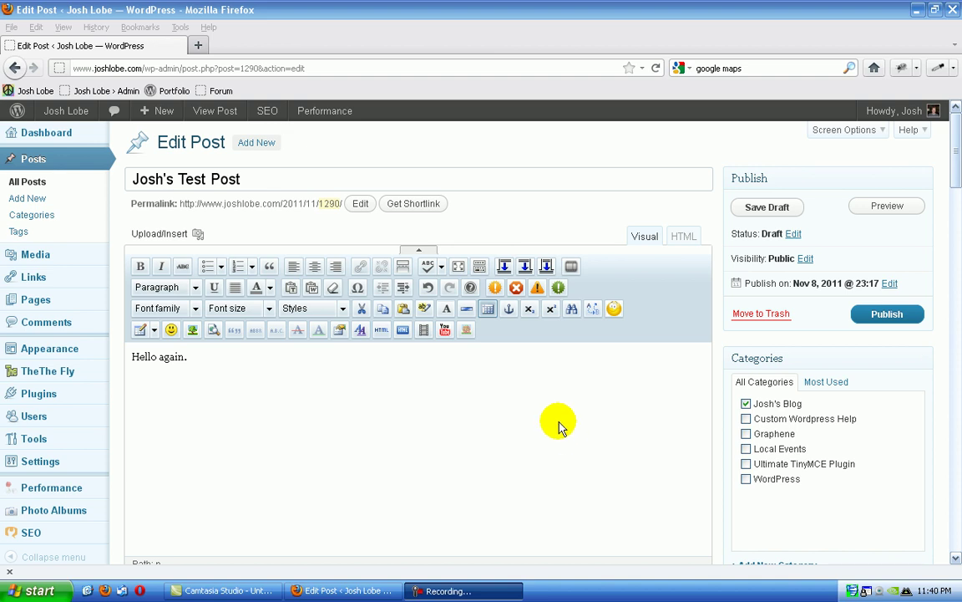
Step: Open the Insert a YouTube Video dialog while editing the post after 'Hello again.'
left_click(472, 415)
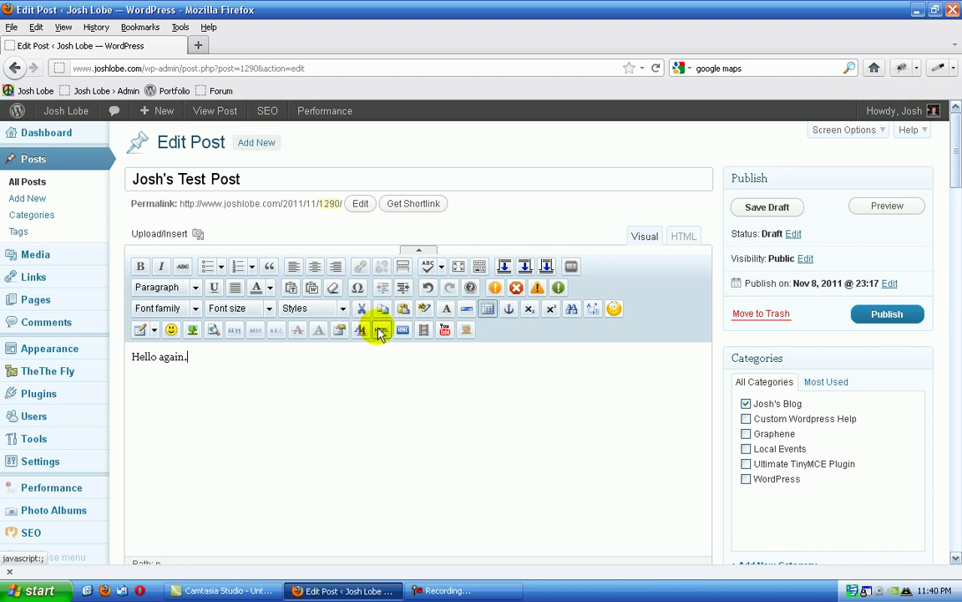
left_click(333, 388)
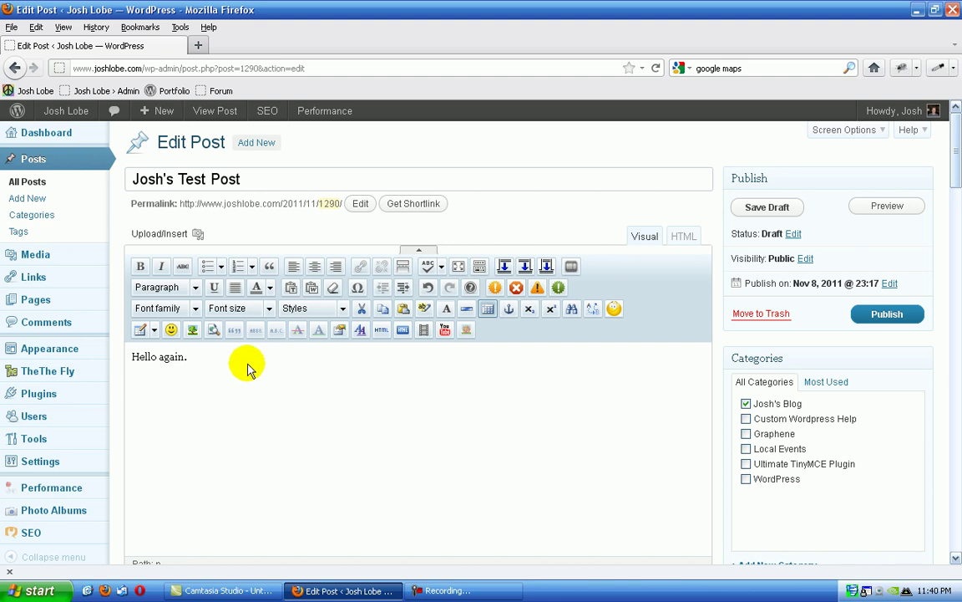
left_click(446, 333)
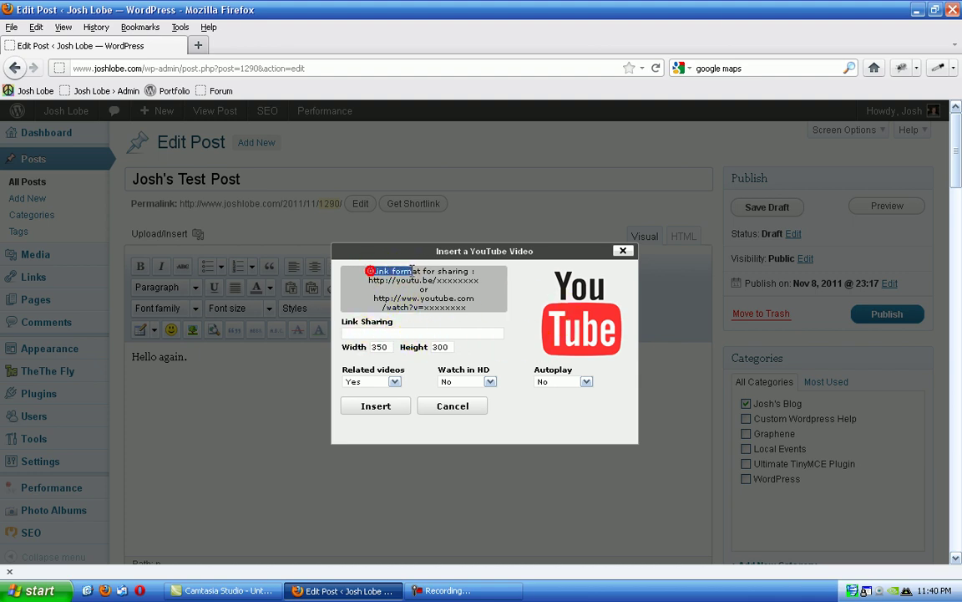
Step: Review the dialog's link format hint, then switch to the Opera browser
left_click_drag(411, 269, 476, 269)
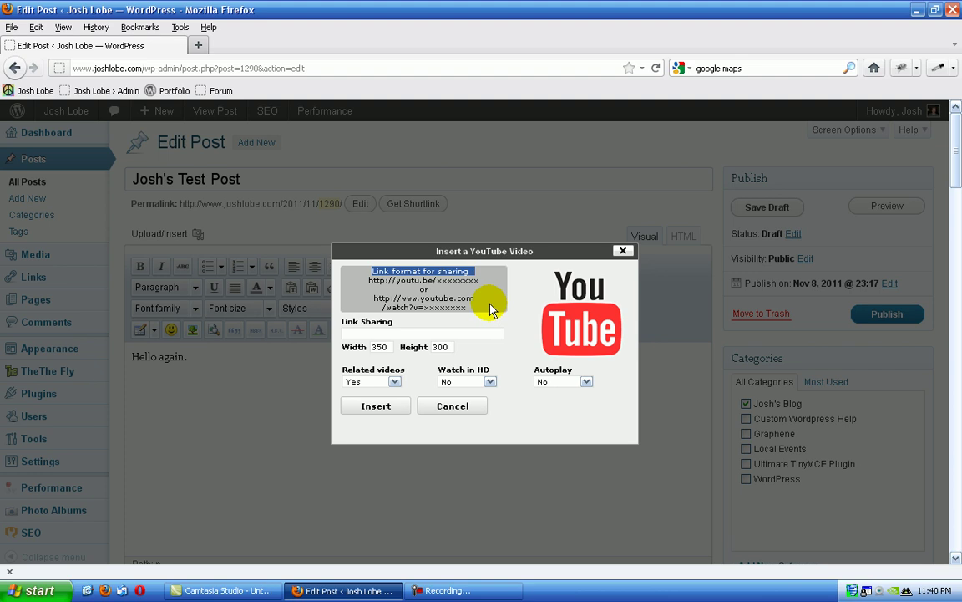
left_click(492, 309)
left_click(140, 591)
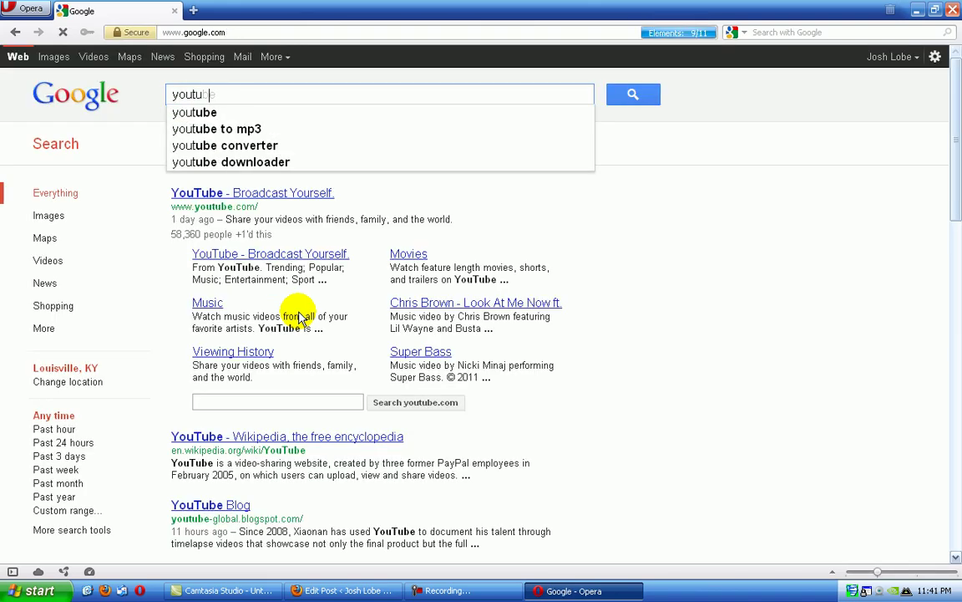
Step: Search for youtube and open the 'Slow blues in B-minor' video from the account's uploads
type("be")
key("Return")
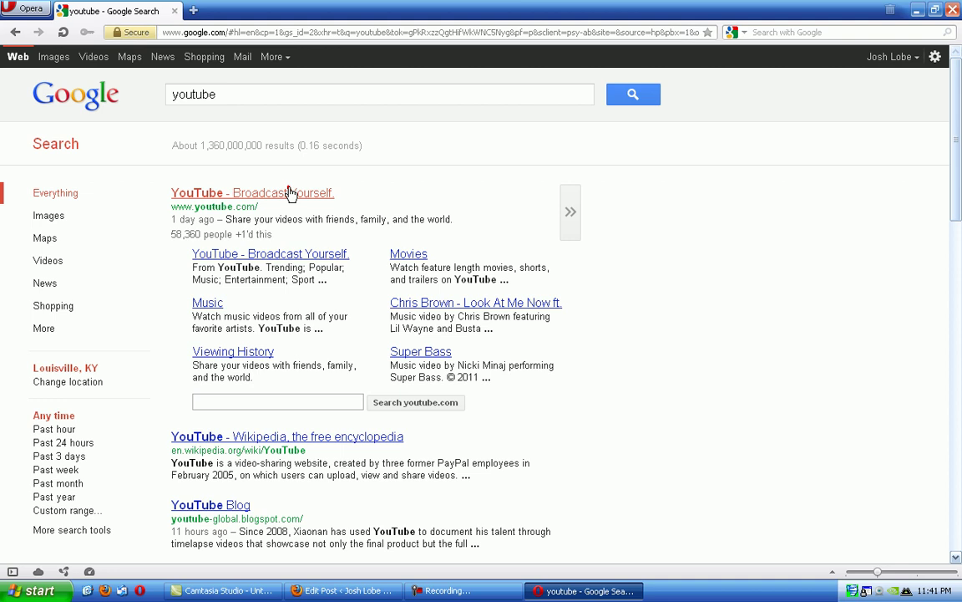
left_click(288, 192)
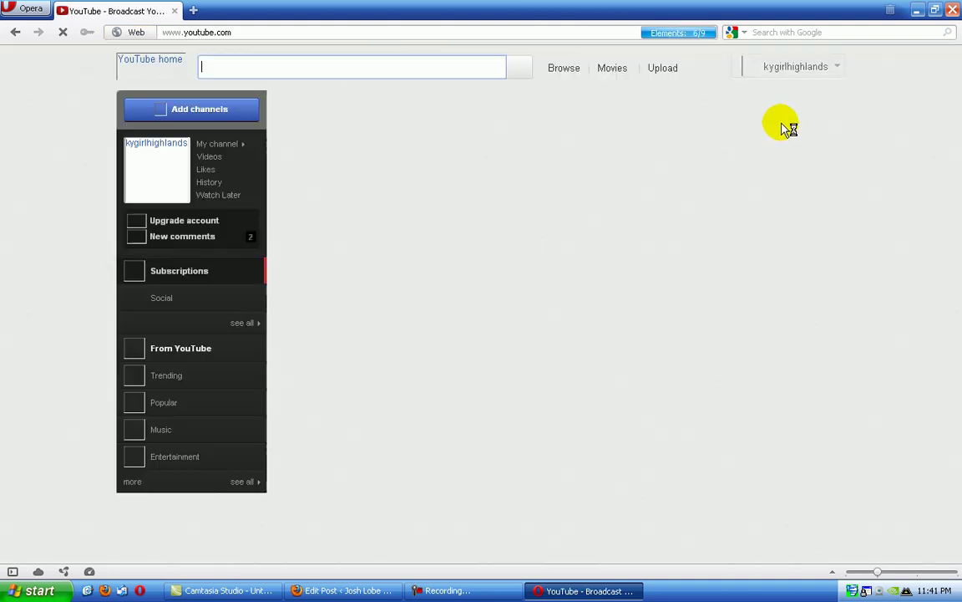
left_click(795, 67)
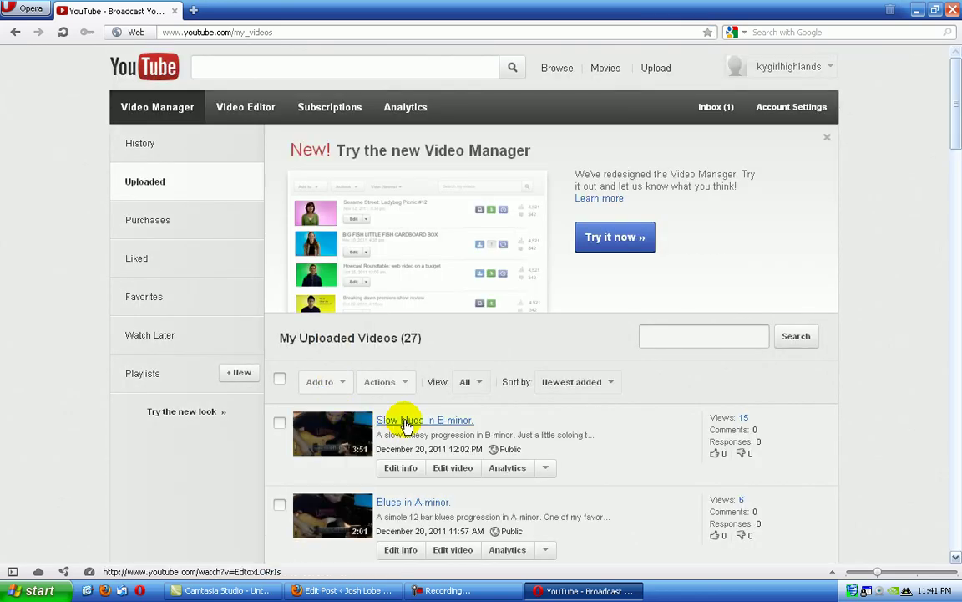
left_click(401, 420)
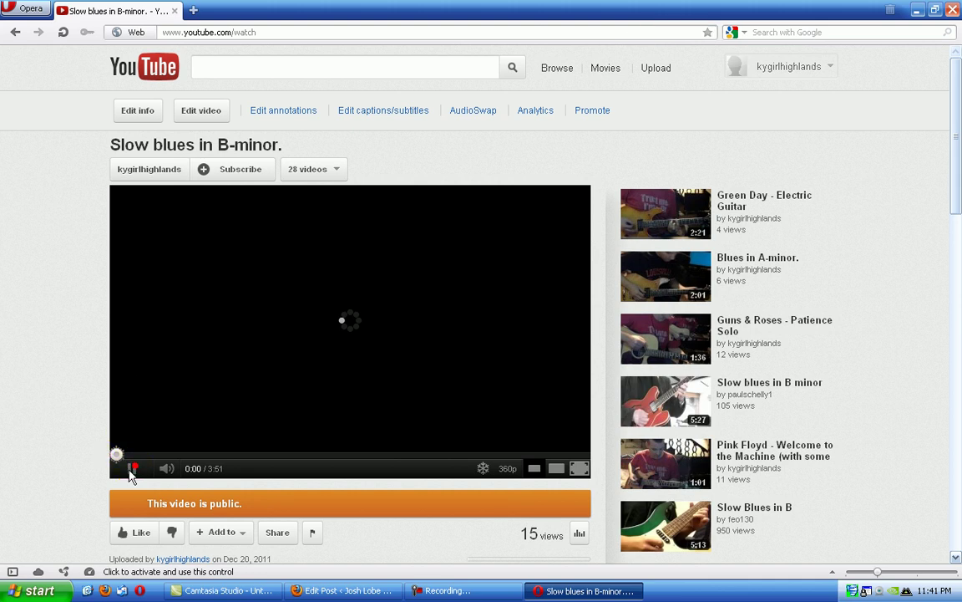
Step: Pause the video, copy its short share link, and return to WordPress
left_click(132, 472)
scroll(75, 413, "down", 3)
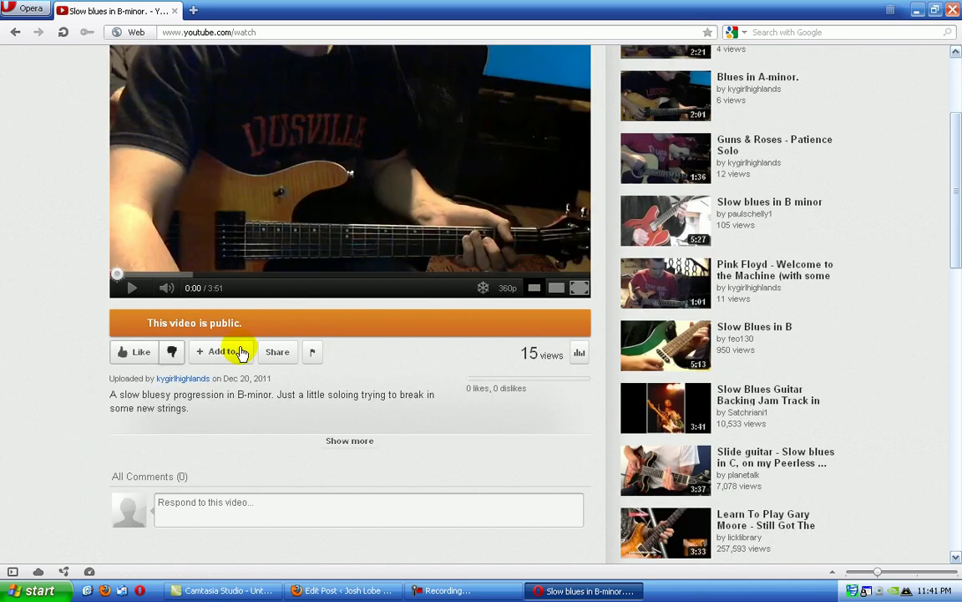
left_click(274, 351)
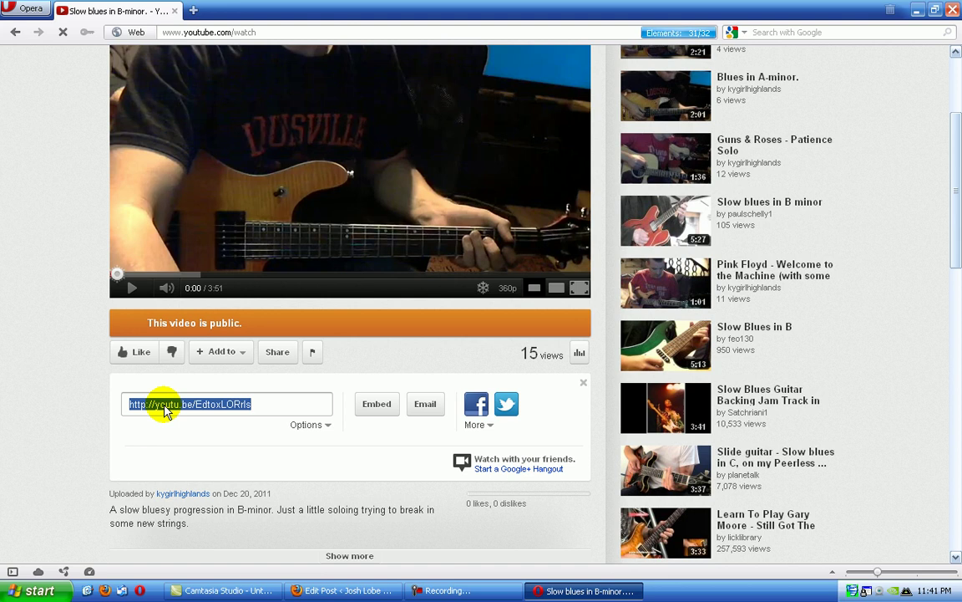
right_click(212, 409)
left_click(243, 224)
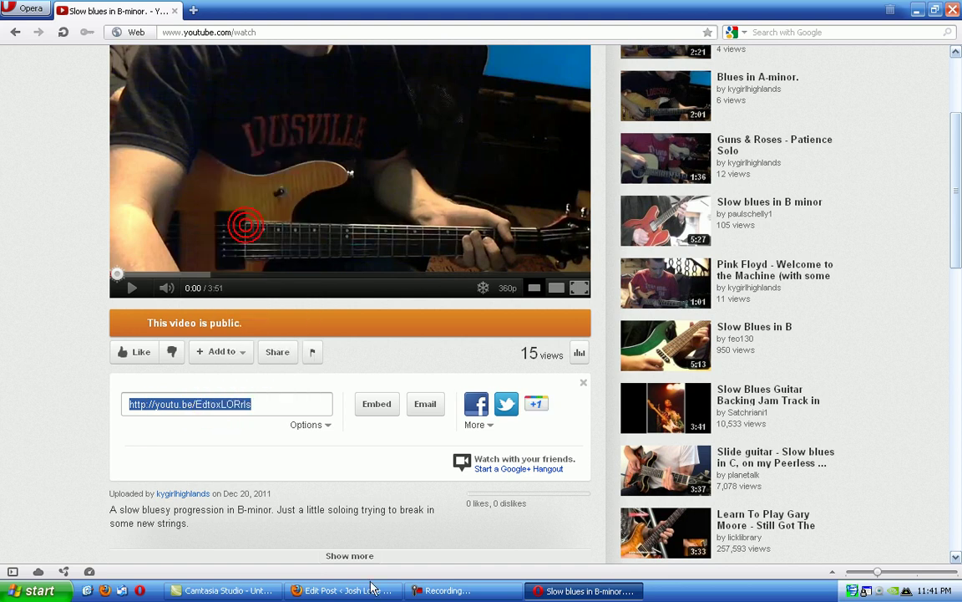
left_click(328, 590)
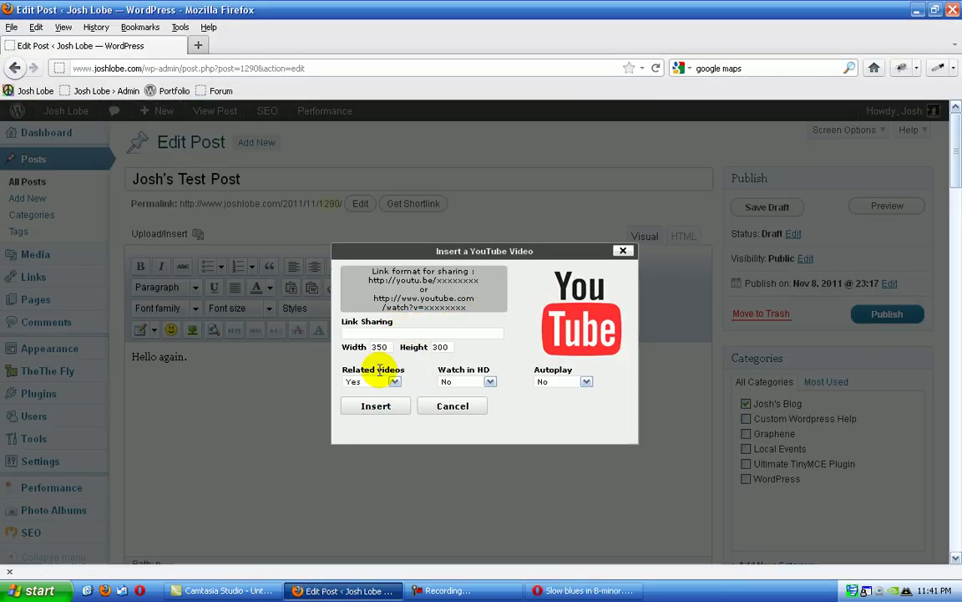
Step: Paste the YouTube share link into the dialog and insert the video into the post
right_click(379, 336)
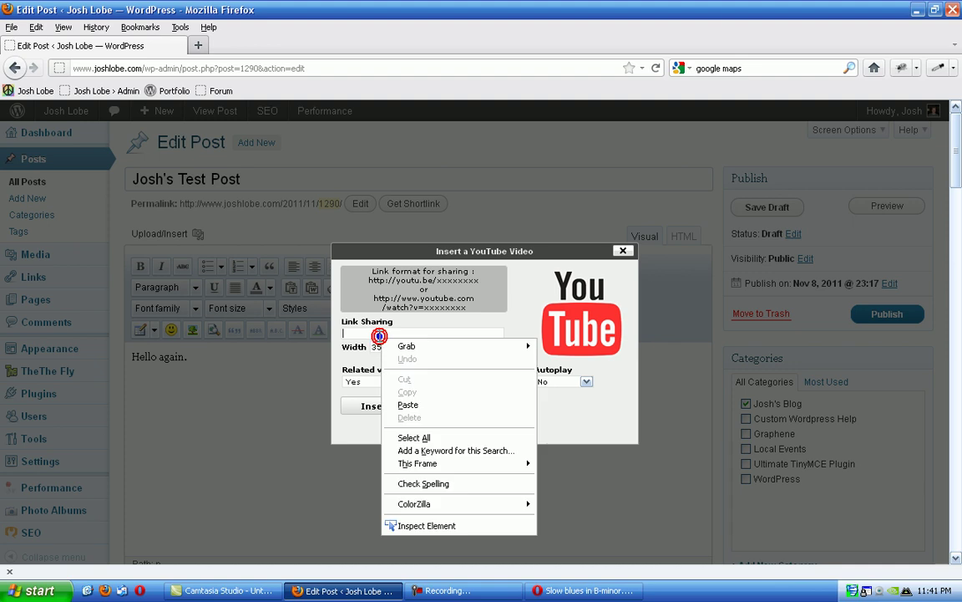
left_click(411, 404)
left_click(402, 408)
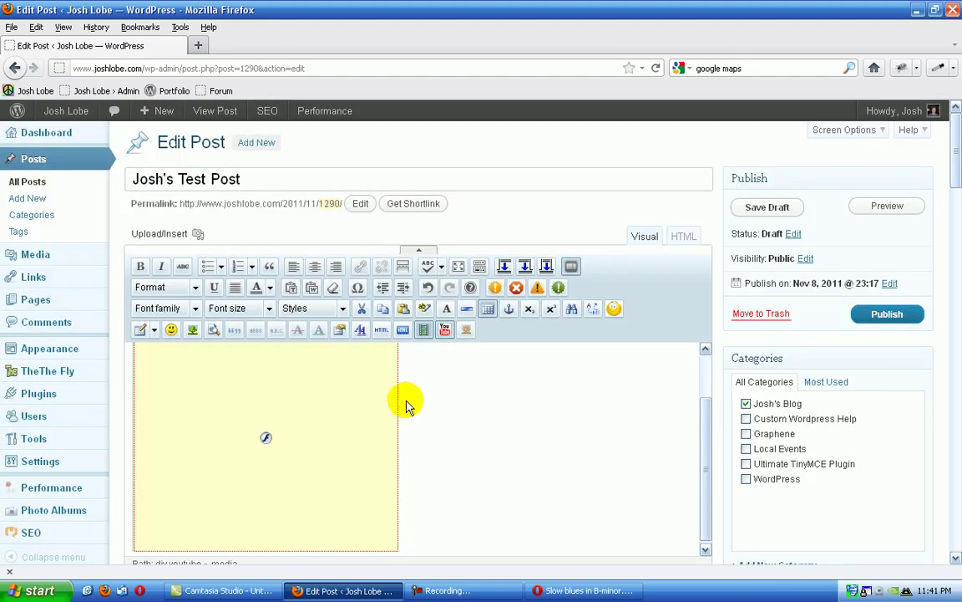
Step: Check the video's embed code in the HTML view, then go back to Visual
left_click_drag(705, 455, 705, 405)
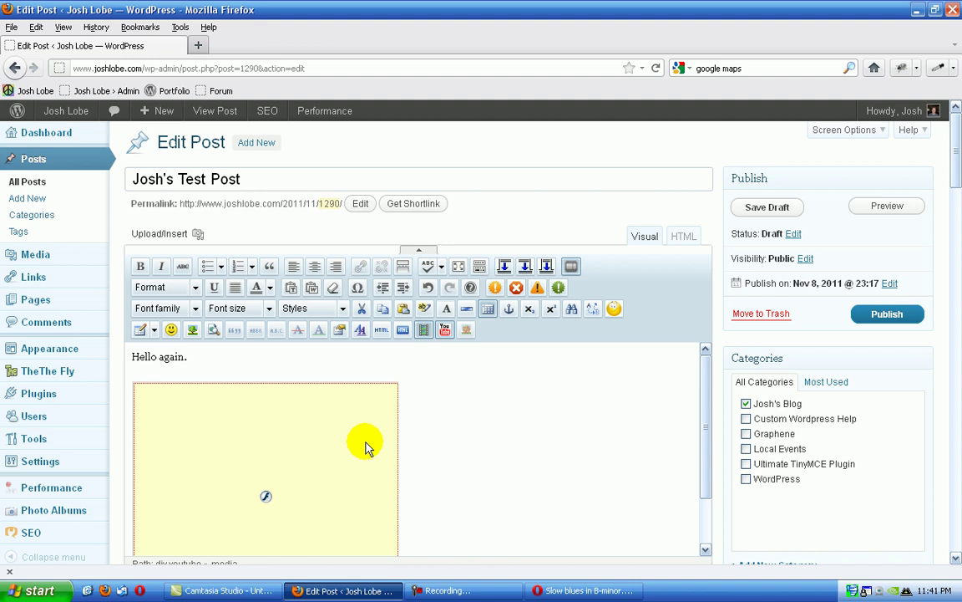
left_click(307, 447)
left_click(684, 237)
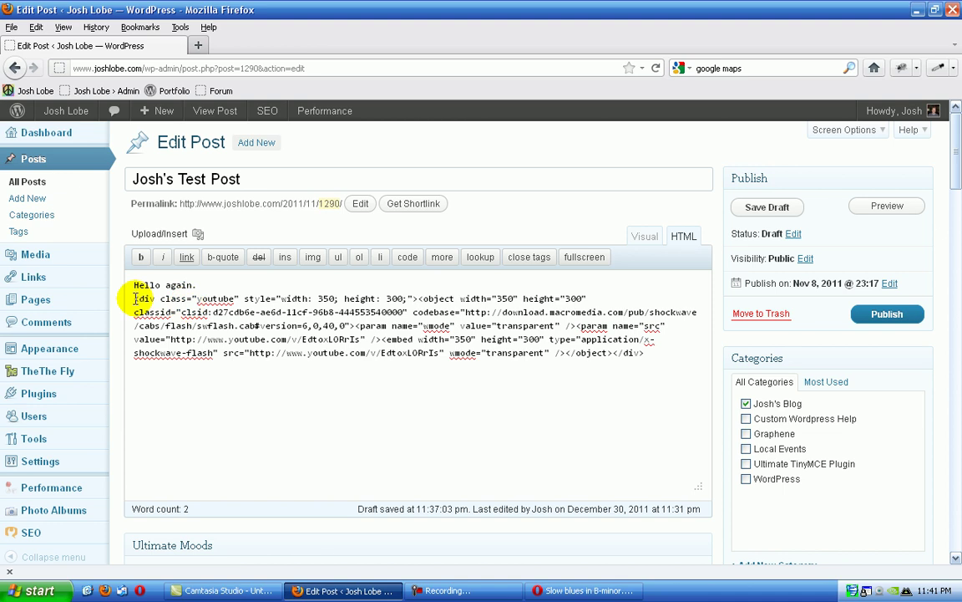
left_click_drag(134, 298, 681, 354)
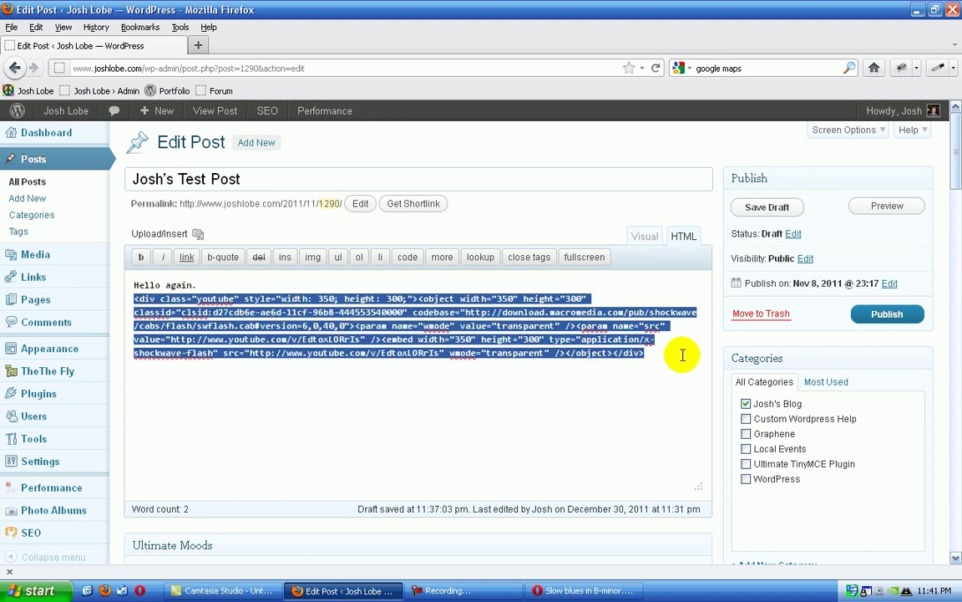
left_click(644, 239)
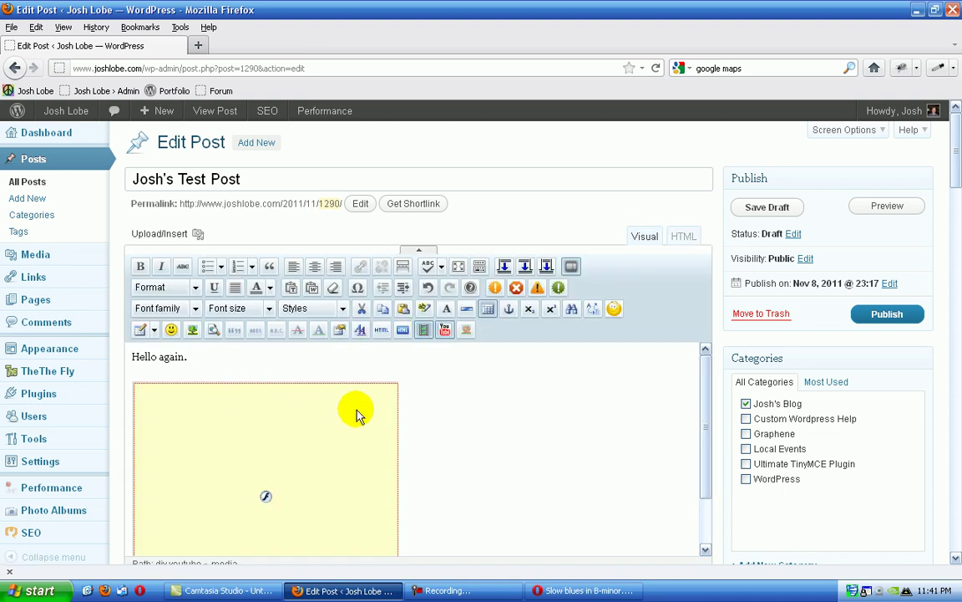
left_click(885, 207)
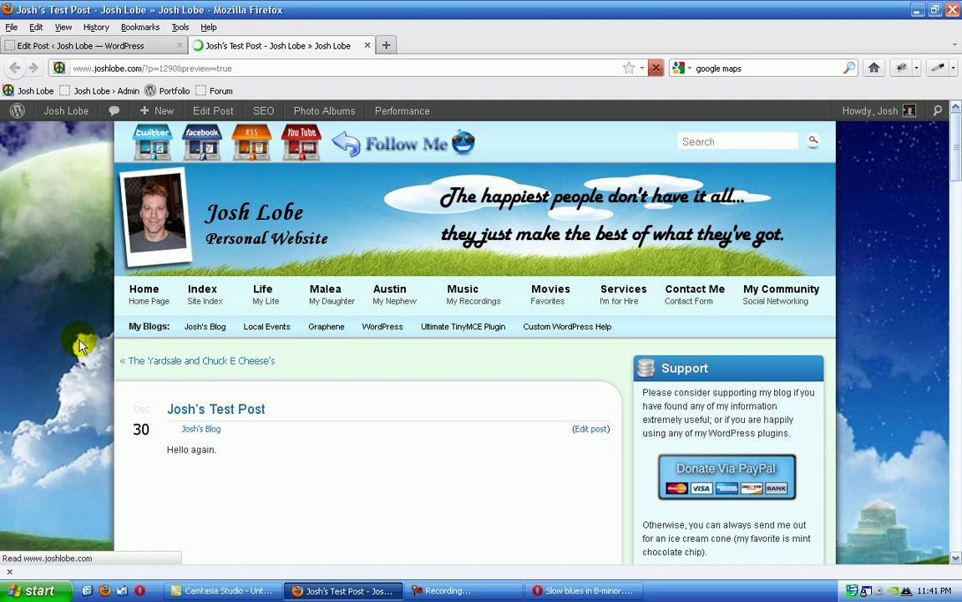
scroll(81, 346, "down", 4)
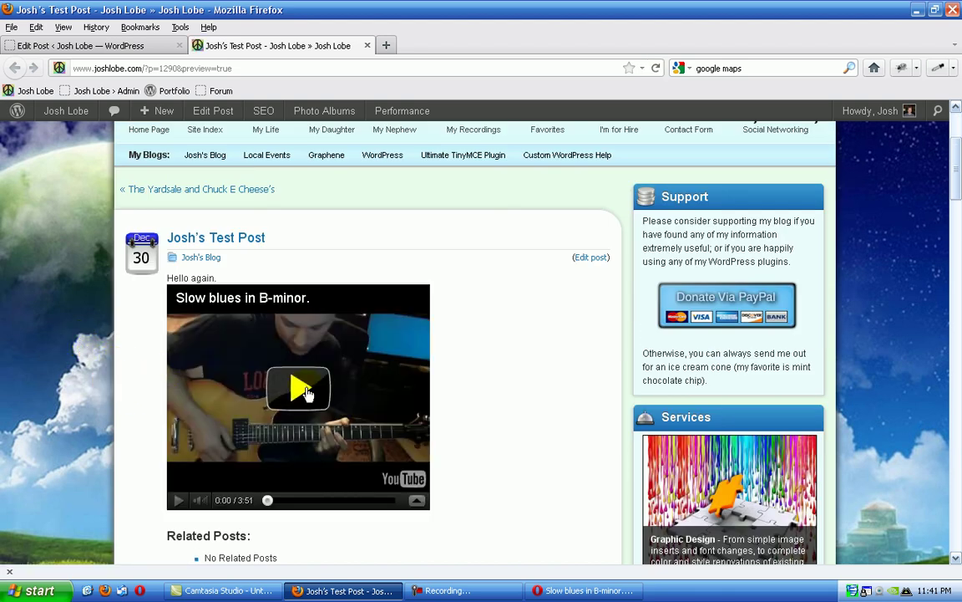
left_click(306, 393)
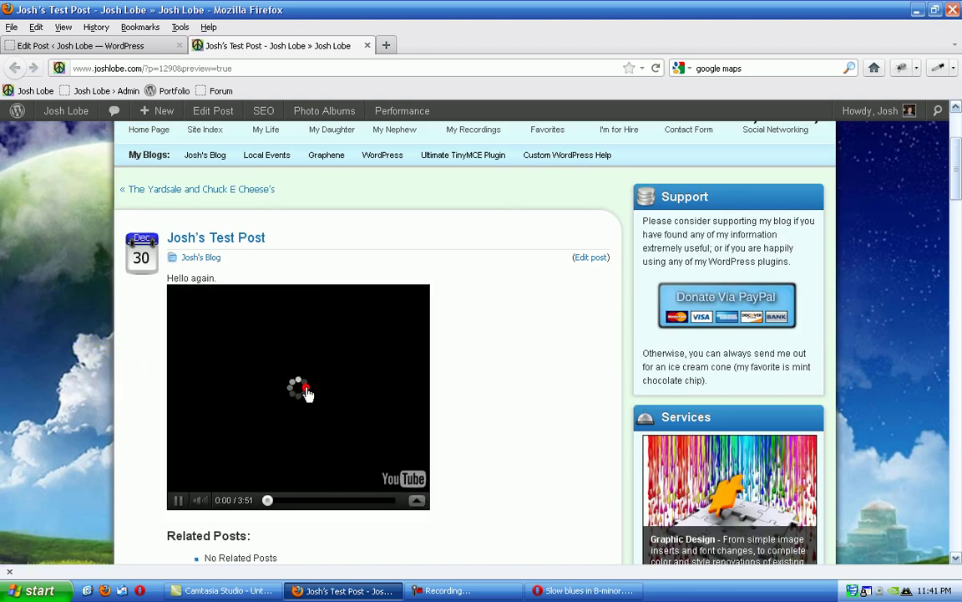
left_click(179, 501)
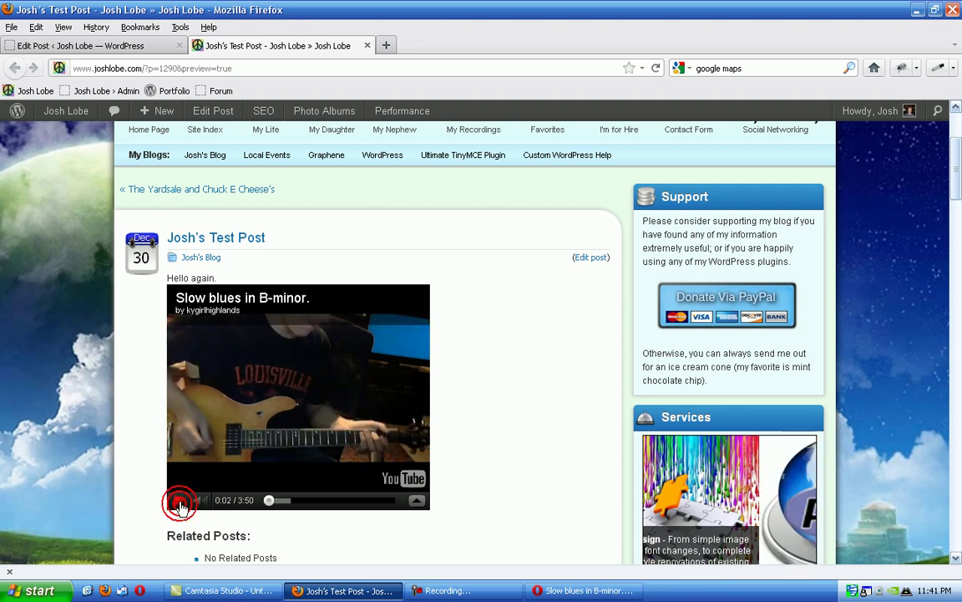
left_click(368, 45)
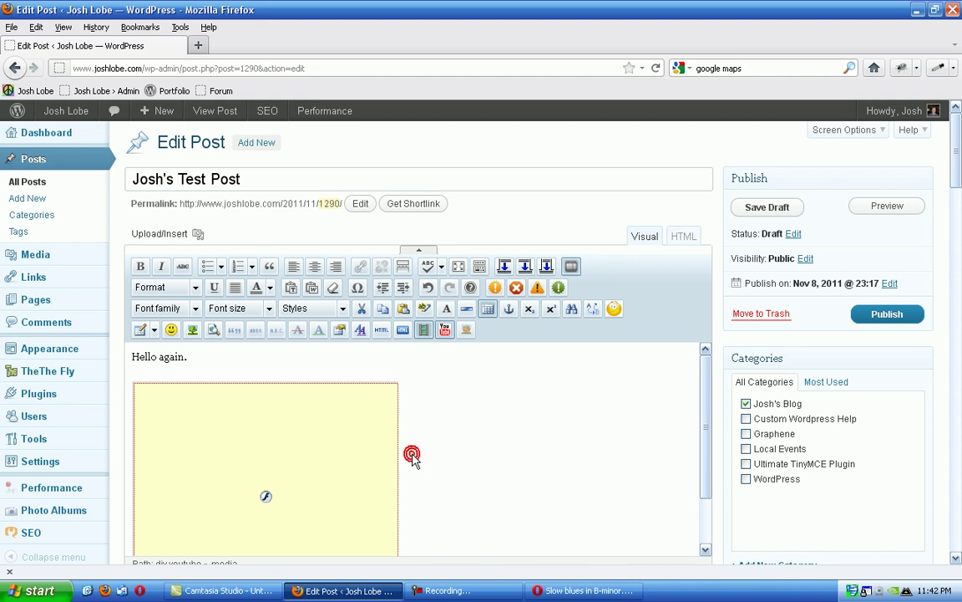
Step: Delete the video placeholder, then open Insert/Edit Embedded Media on its Source tab
left_click(334, 450)
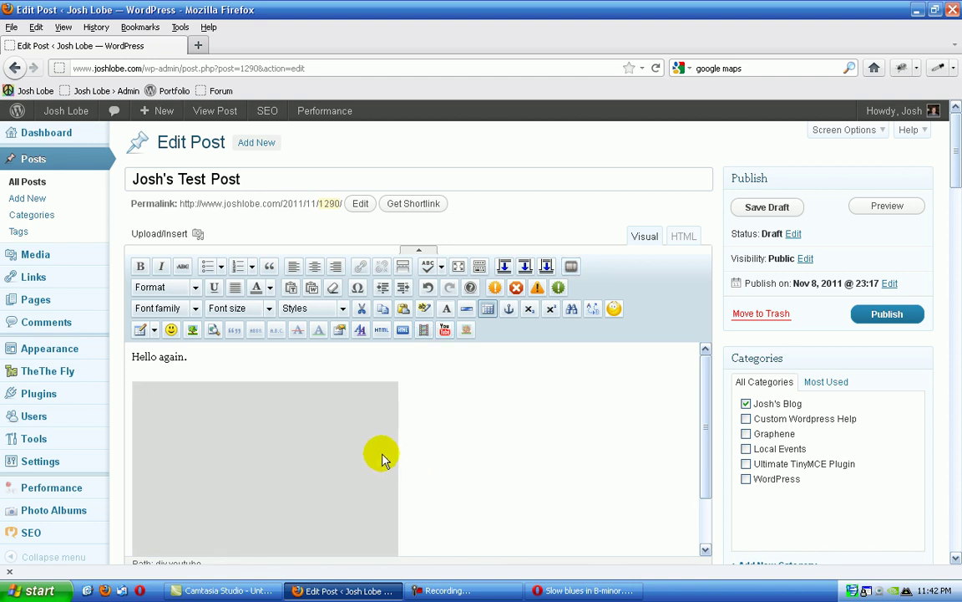
key("Delete")
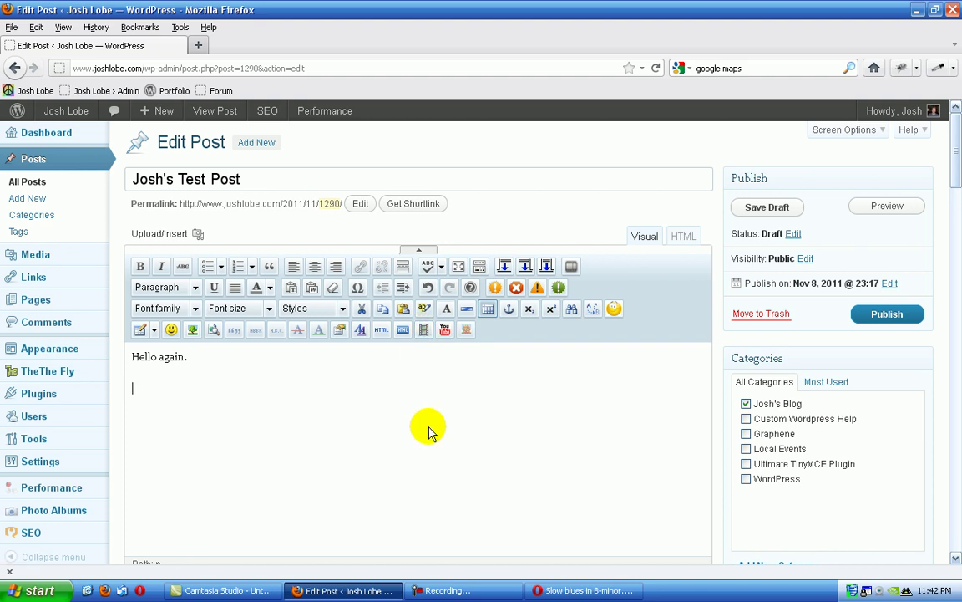
left_click(425, 330)
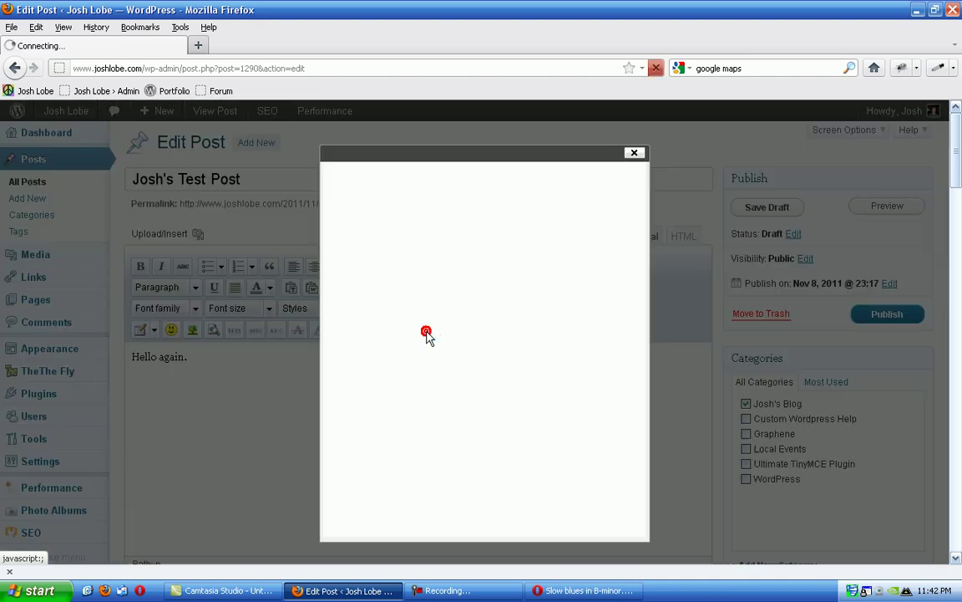
left_click(456, 175)
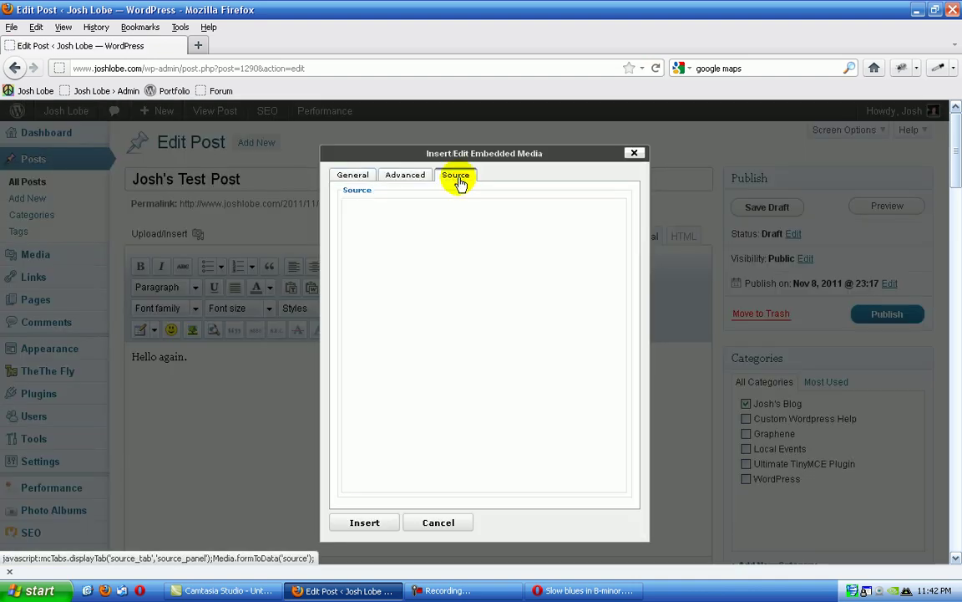
Step: Open Google Maps in a new tab and zoom in on central Kentucky
left_click(198, 45)
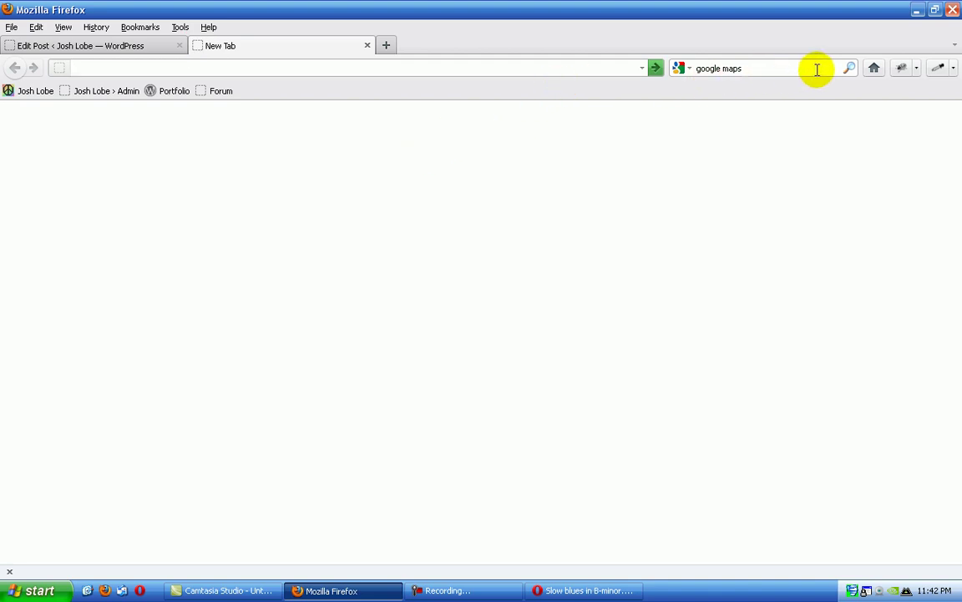
left_click(850, 68)
left_click(225, 254)
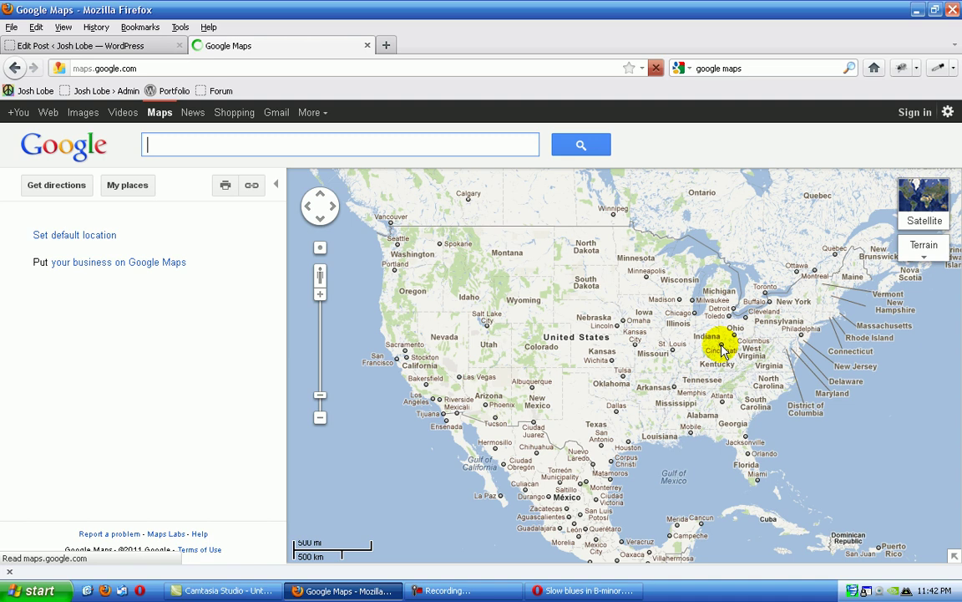
double_click(716, 370)
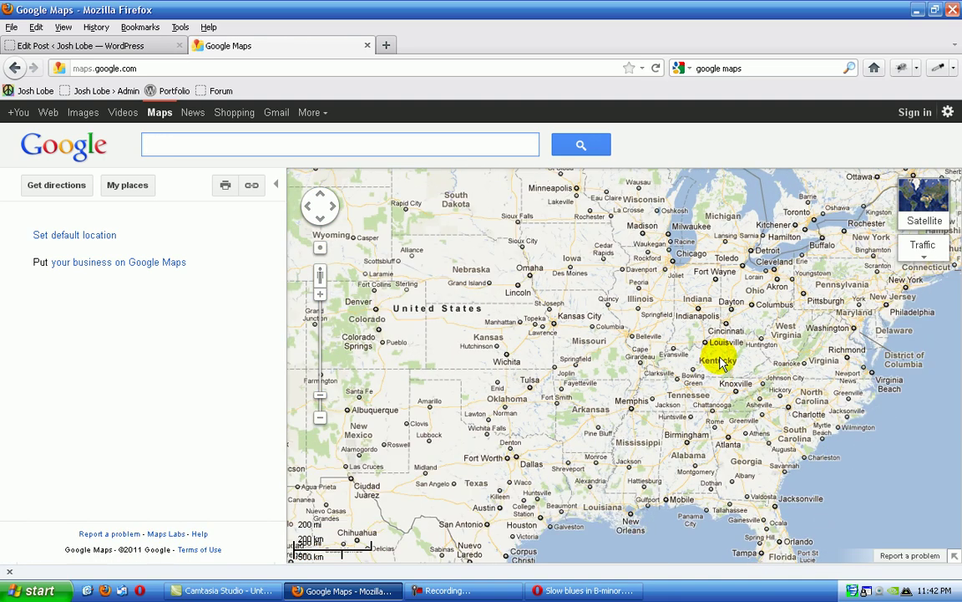
double_click(720, 361)
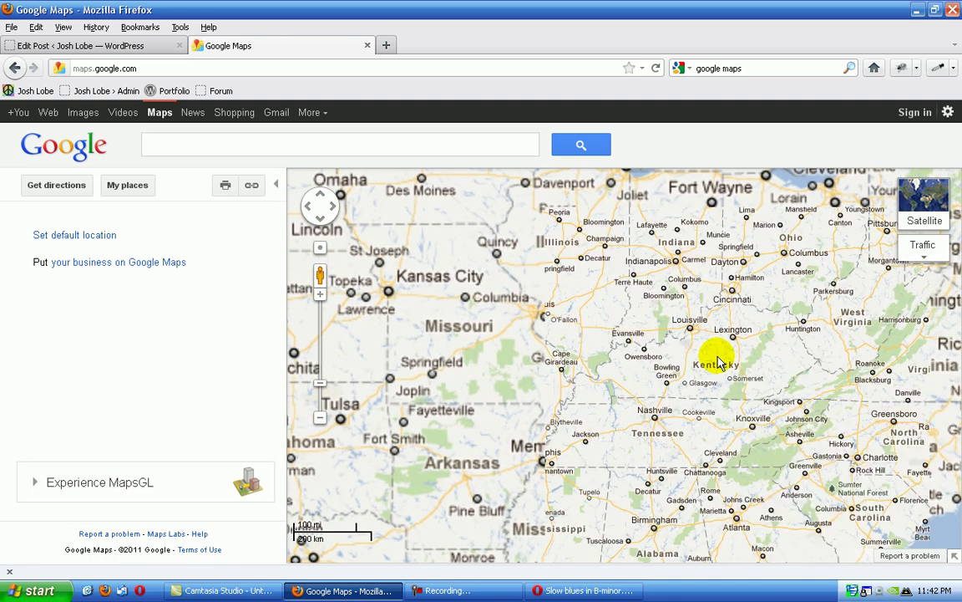
double_click(719, 361)
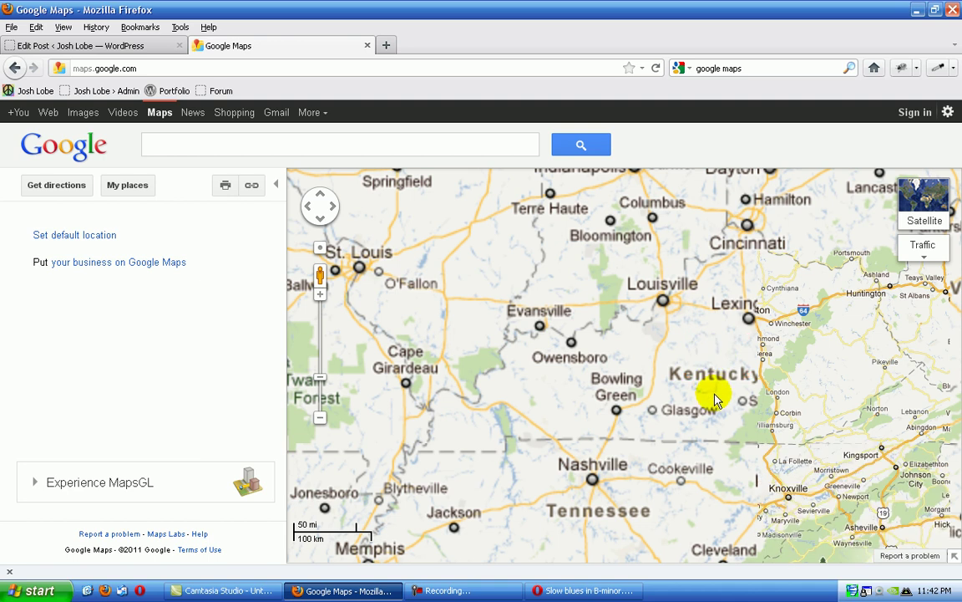
double_click(719, 372)
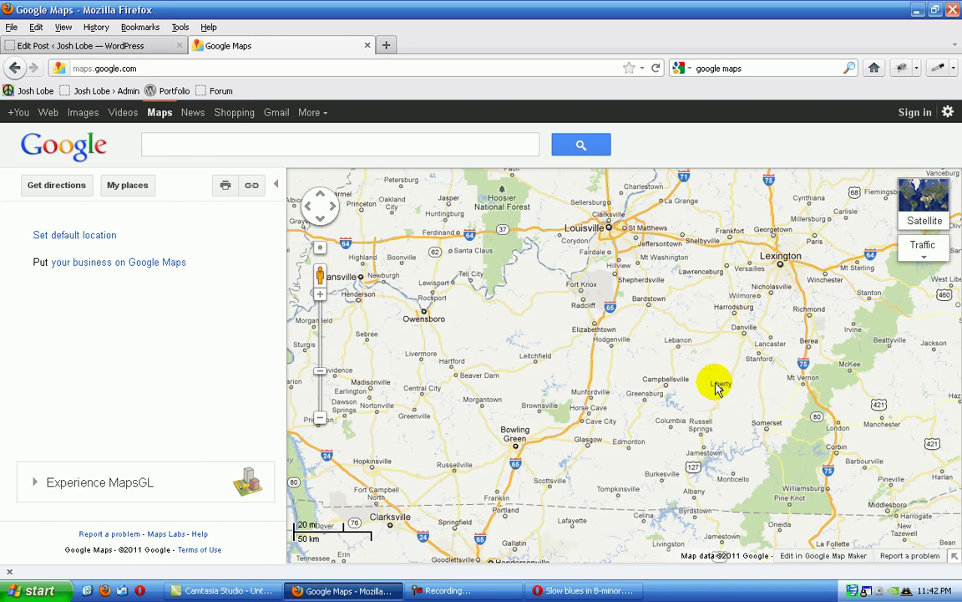
double_click(716, 381)
Step: Pan and zoom the map to centre on the Louisville riverfront
left_click_drag(580, 242, 576, 387)
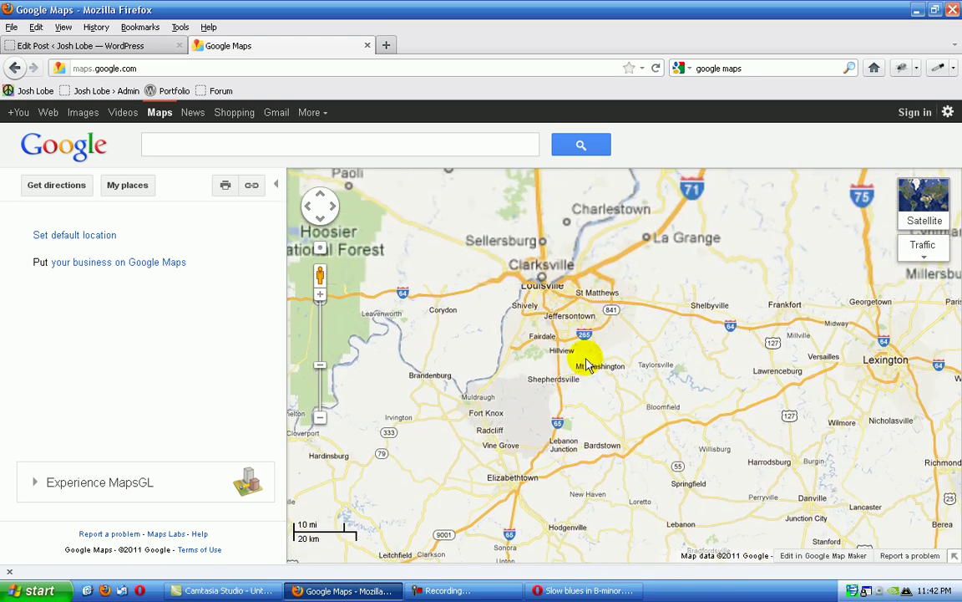
left_click_drag(595, 351, 585, 234)
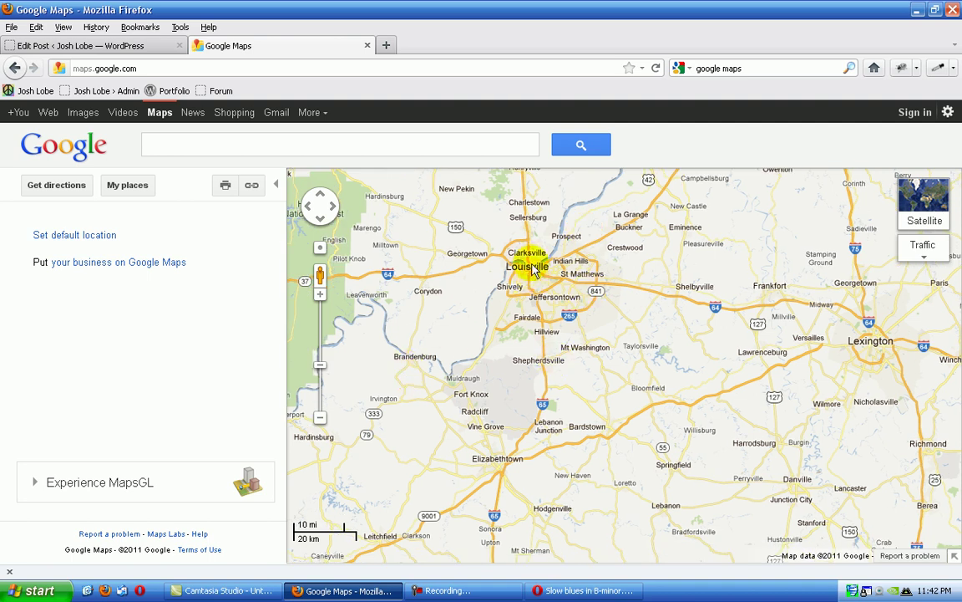
scroll(532, 259, "up", 3)
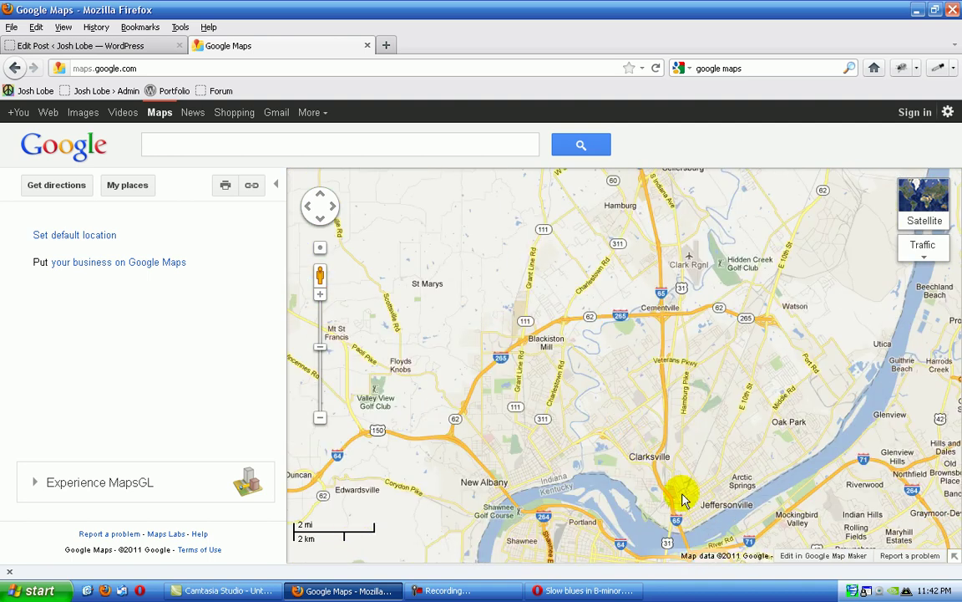
mouse_move(683, 499)
left_mouse_down()
mouse_move(682, 406)
mouse_move(648, 356)
left_mouse_up()
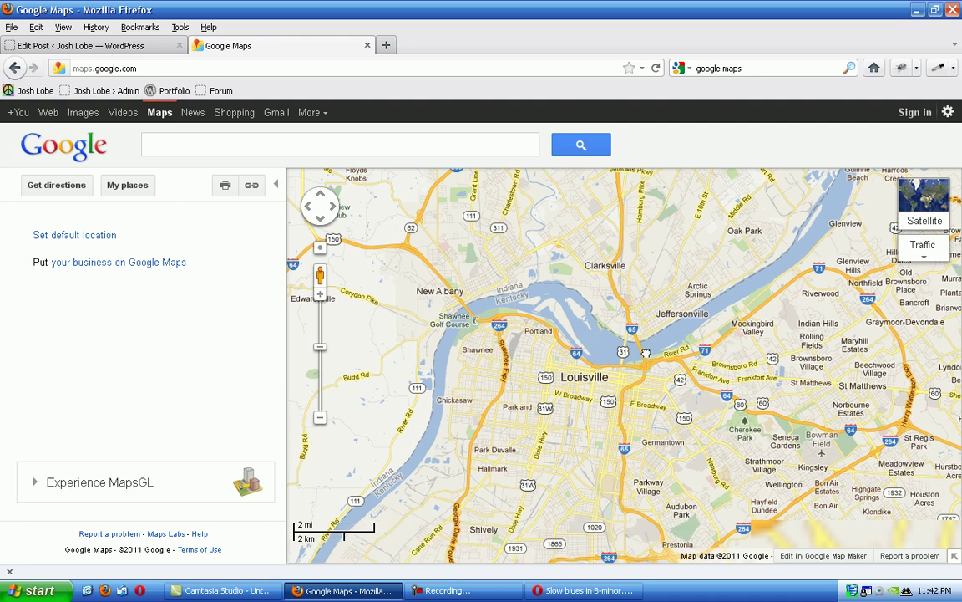
double_click(647, 357)
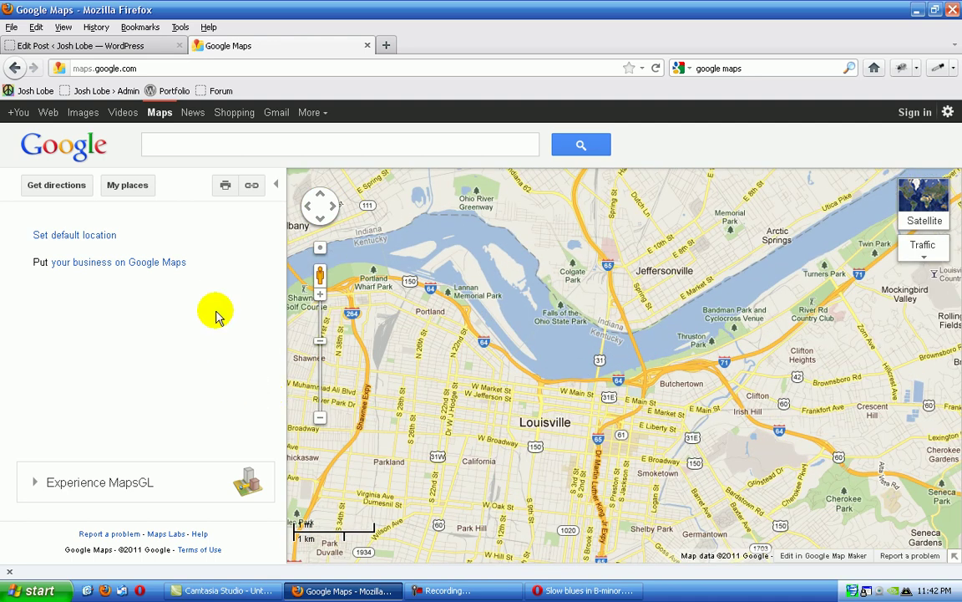
Step: Copy the Louisville map's HTML embed code from the link panel
left_click(251, 184)
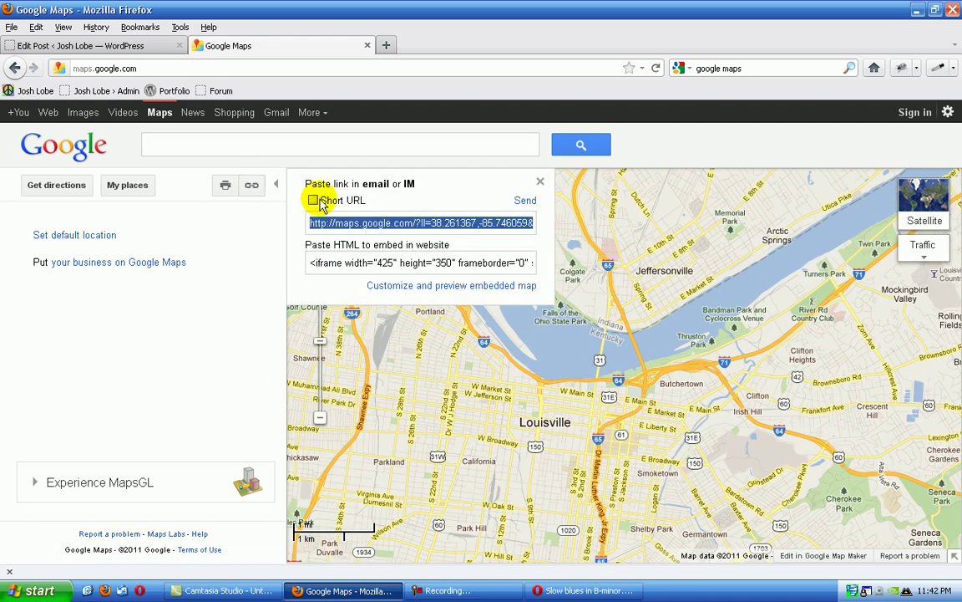
left_click(403, 264)
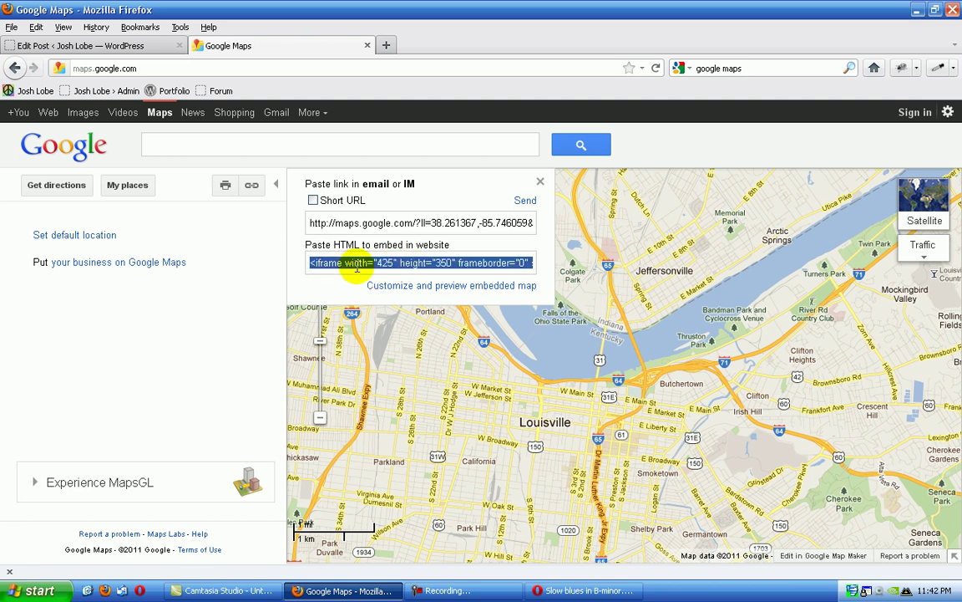
right_click(372, 266)
left_click(422, 321)
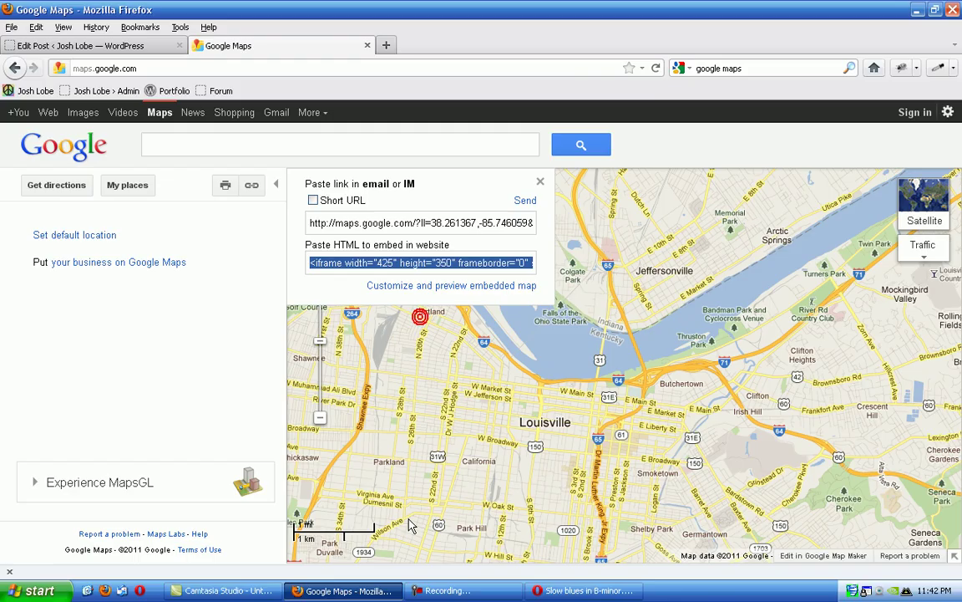
Step: Close the Opera YouTube window, return to Edit Post, and dismiss the empty media dialog
left_click(585, 590)
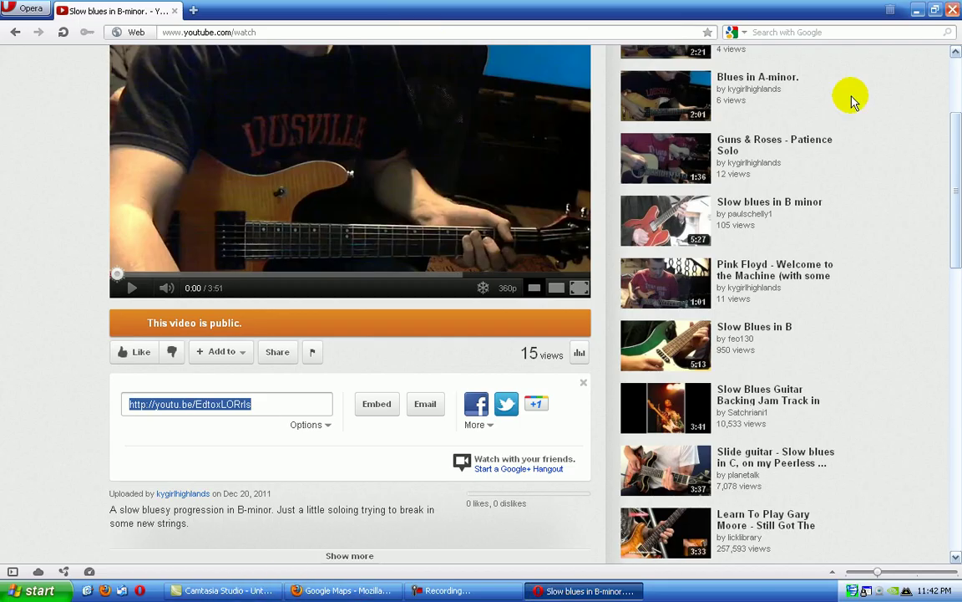
left_click(954, 9)
left_click(349, 590)
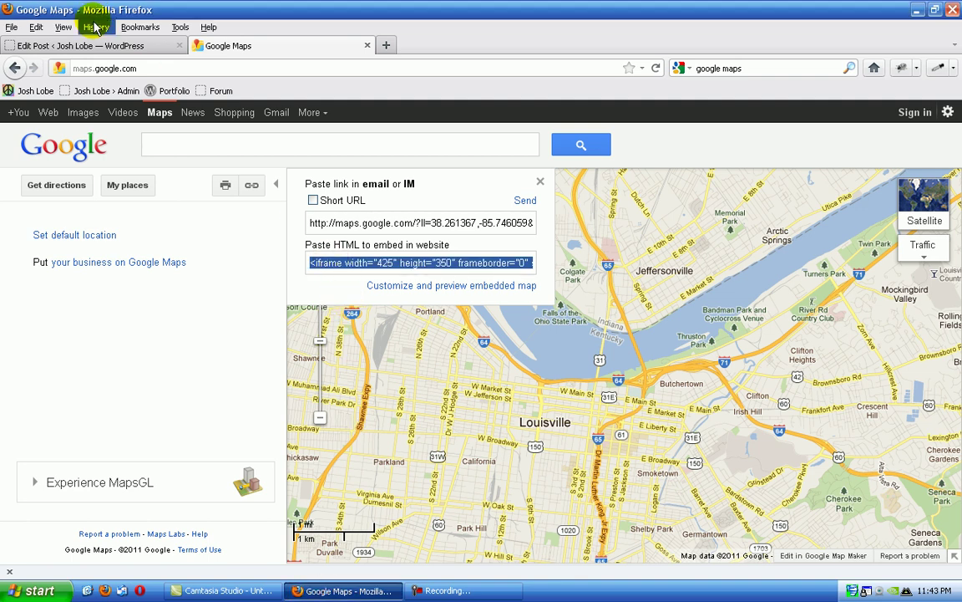
left_click(83, 45)
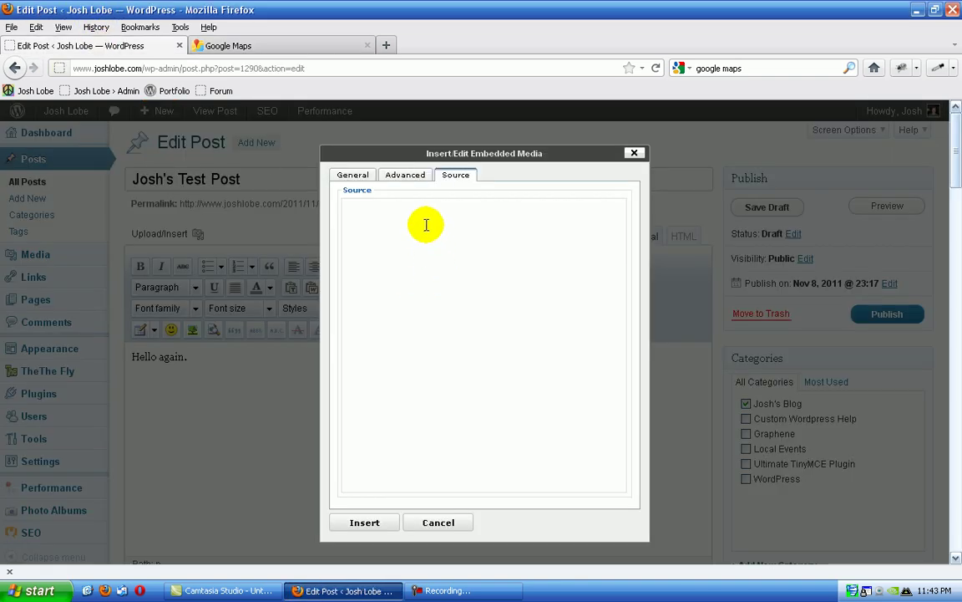
left_click(353, 178)
left_click(455, 178)
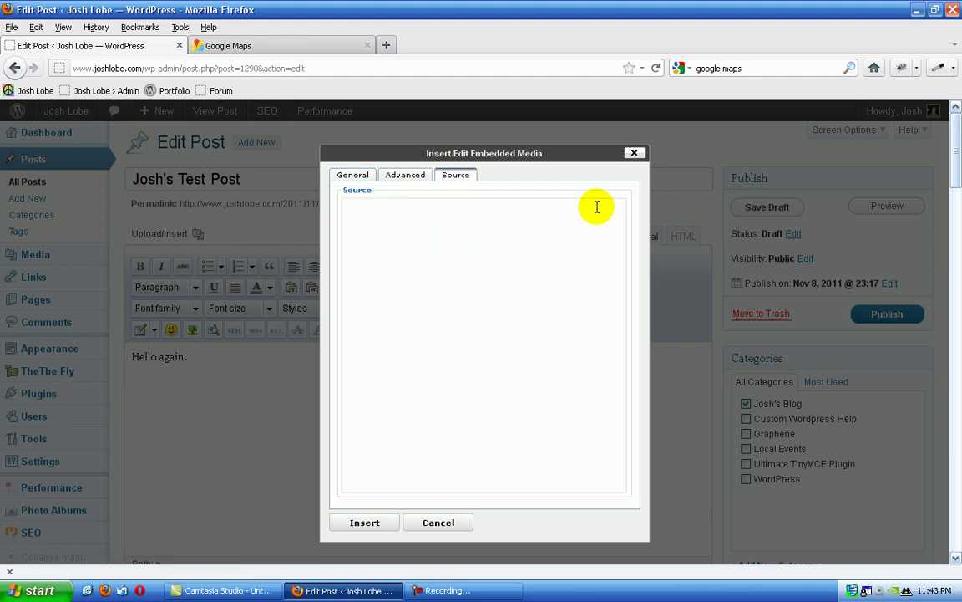
left_click(635, 154)
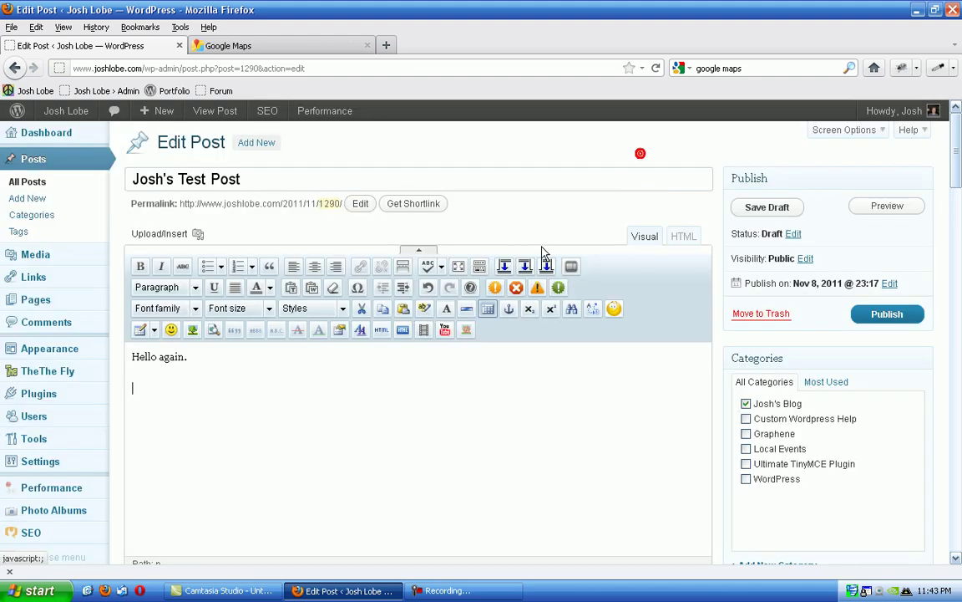
Step: Paste the map embed code into the Embedded Media Source tab and insert it
left_click(427, 332)
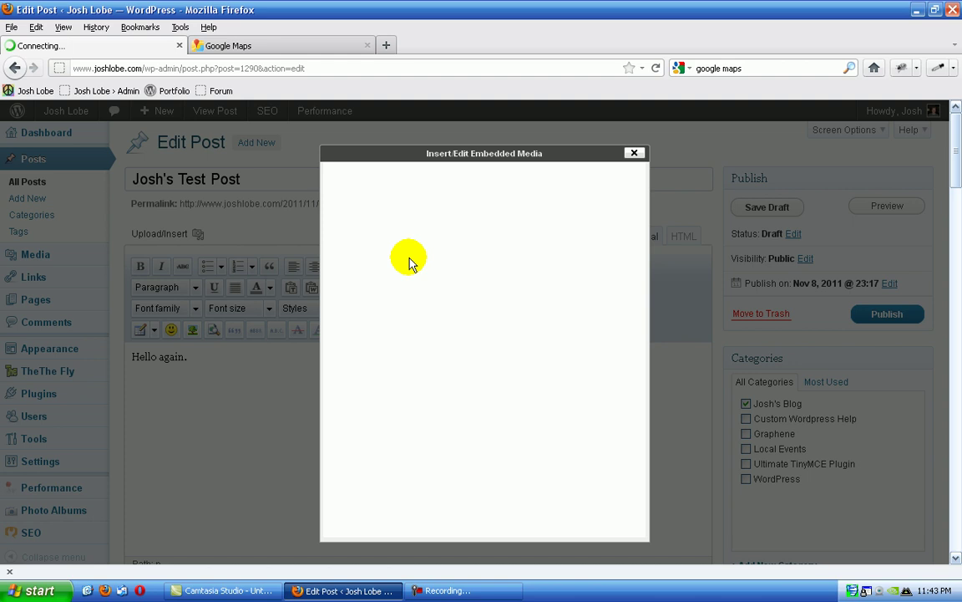
left_click(454, 176)
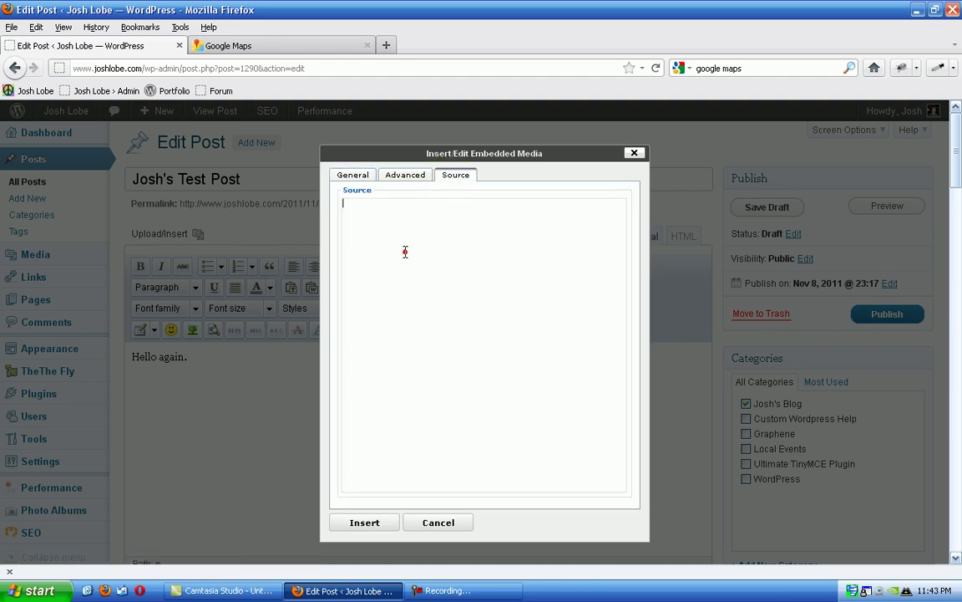
right_click(406, 253)
left_click(434, 322)
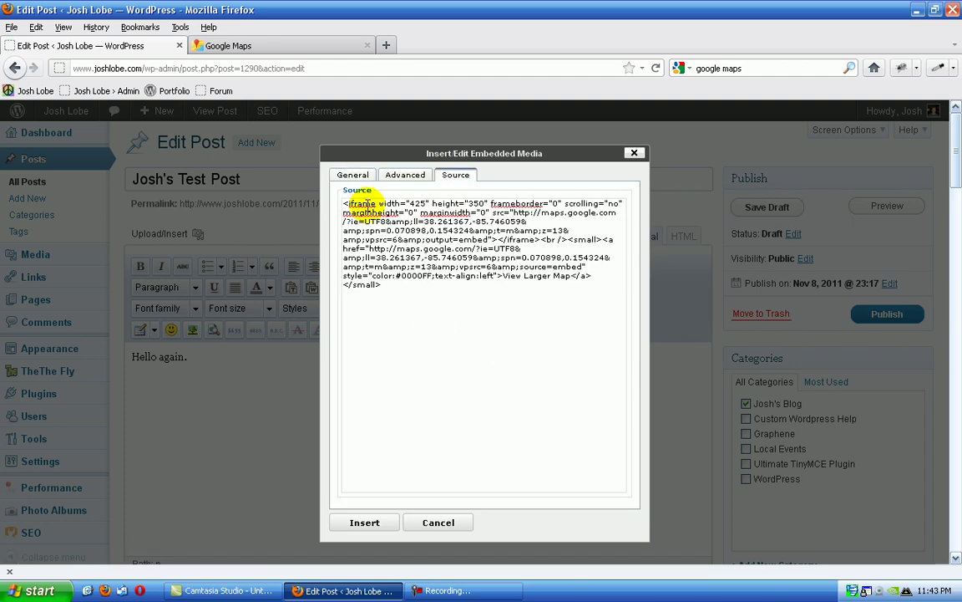
left_click(357, 175)
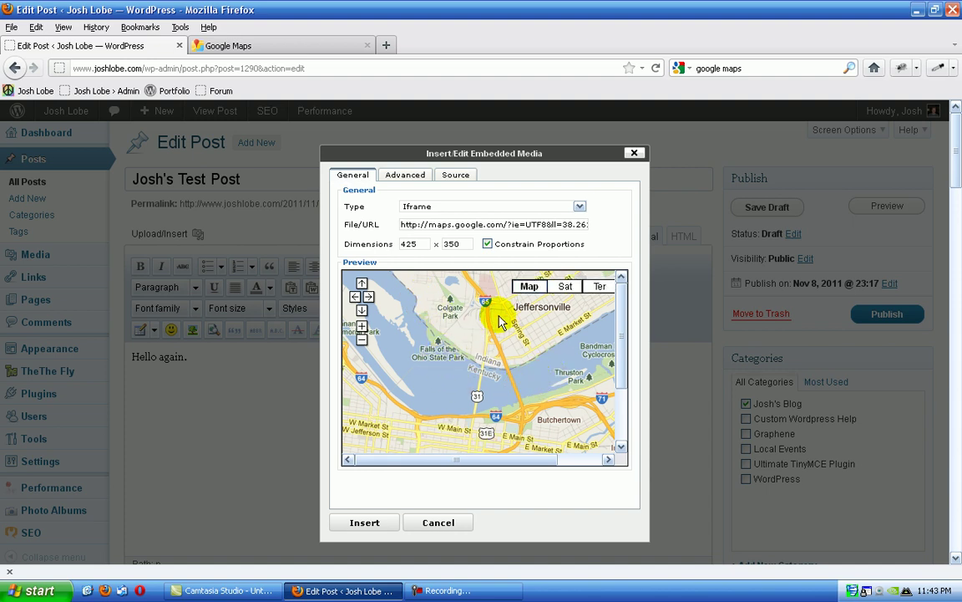
left_click(367, 524)
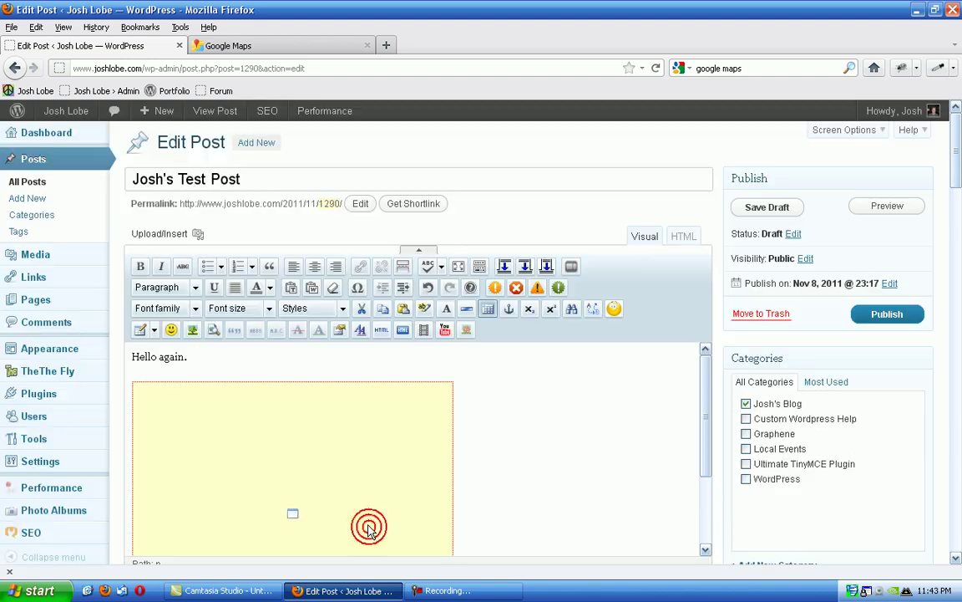
Step: Check the map's iframe in the HTML view, then open a preview of the post
left_click(681, 237)
left_click(651, 236)
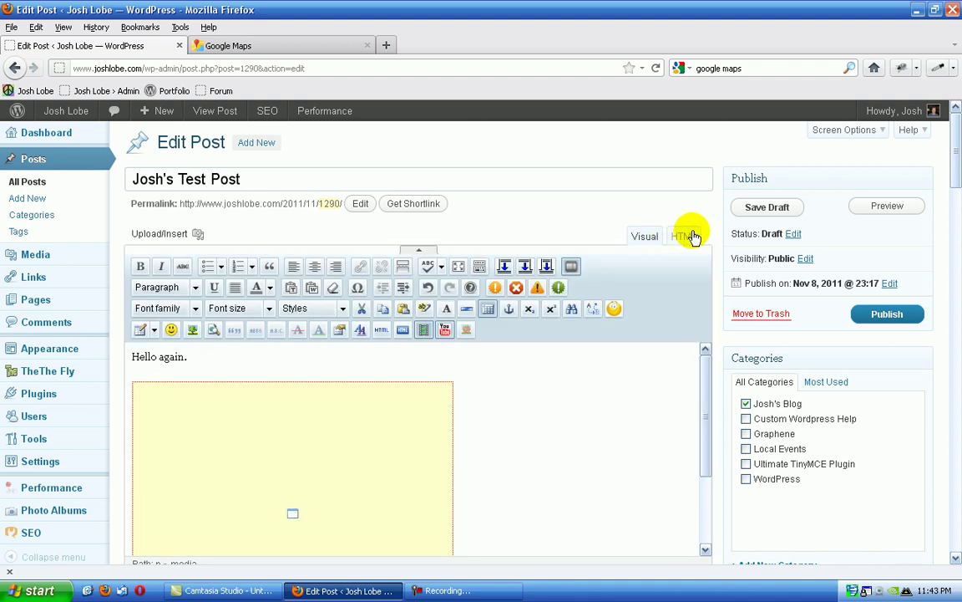
left_click(681, 237)
left_click(651, 237)
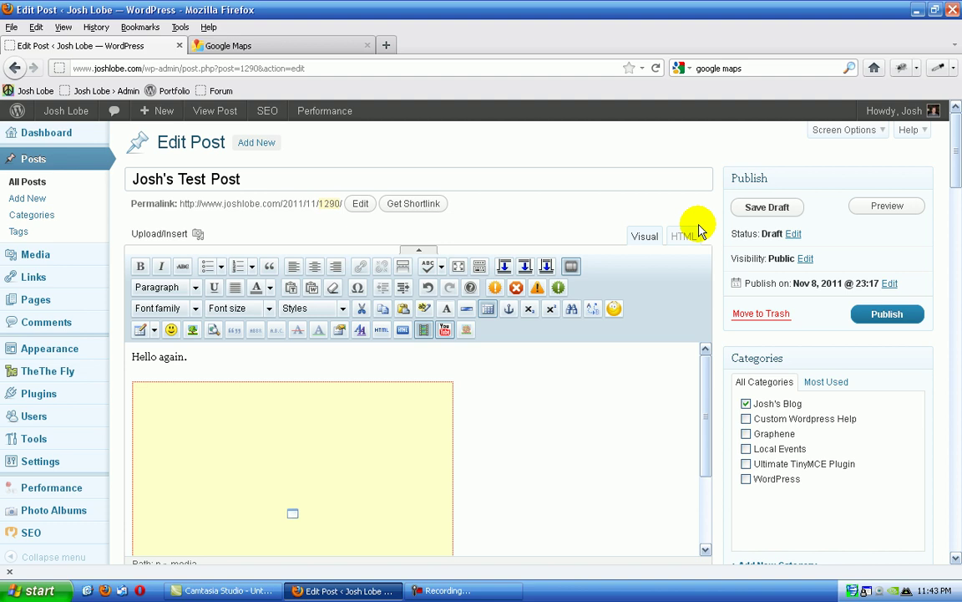
left_click(866, 206)
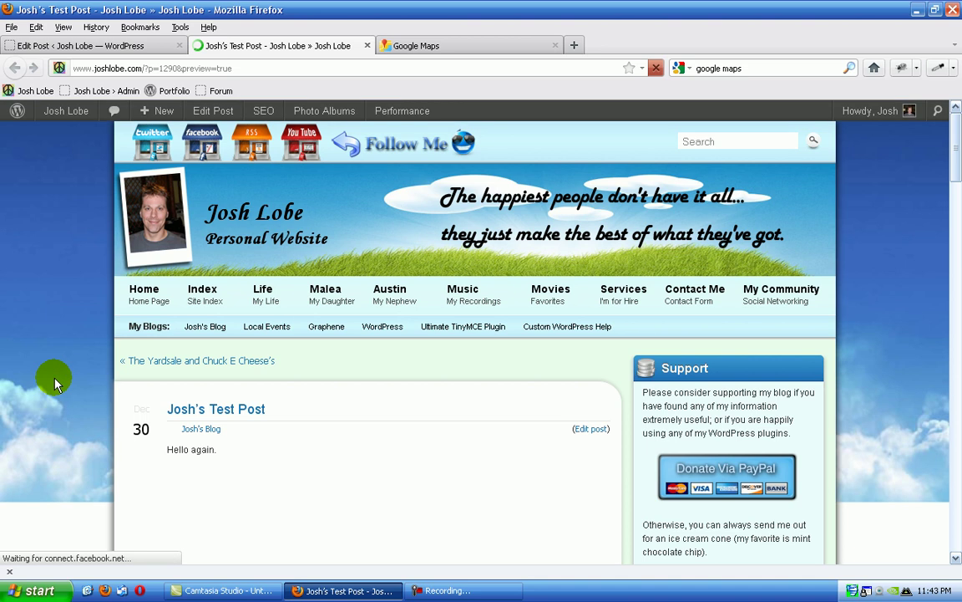
Step: Pan and zoom the embedded Louisville map in the preview to confirm it works
scroll(54, 382, "down", 3)
scroll(54, 383, "down", 2)
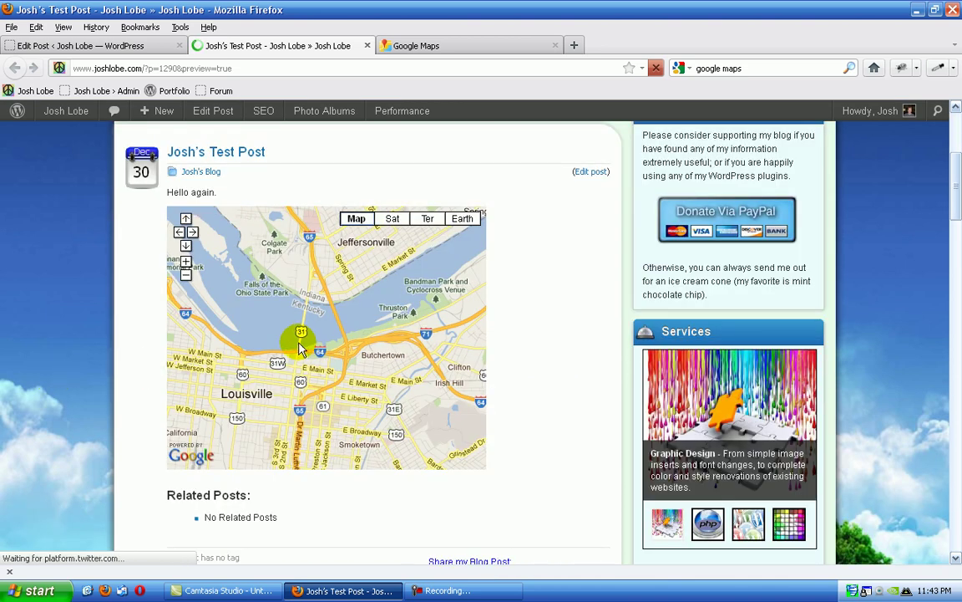
left_click_drag(303, 311, 366, 365)
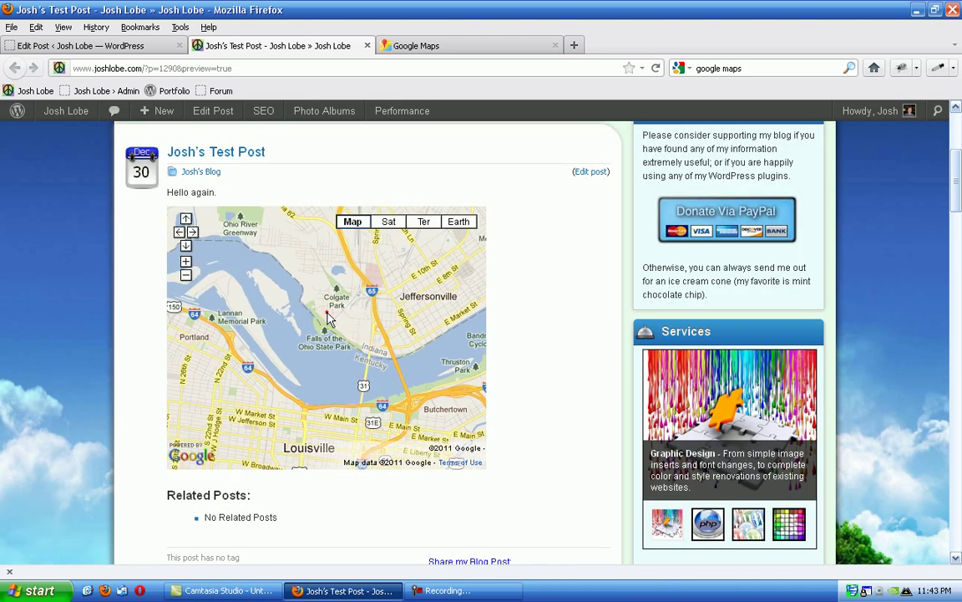
double_click(328, 318)
scroll(236, 278, "down", 1)
left_click_drag(300, 326, 365, 389)
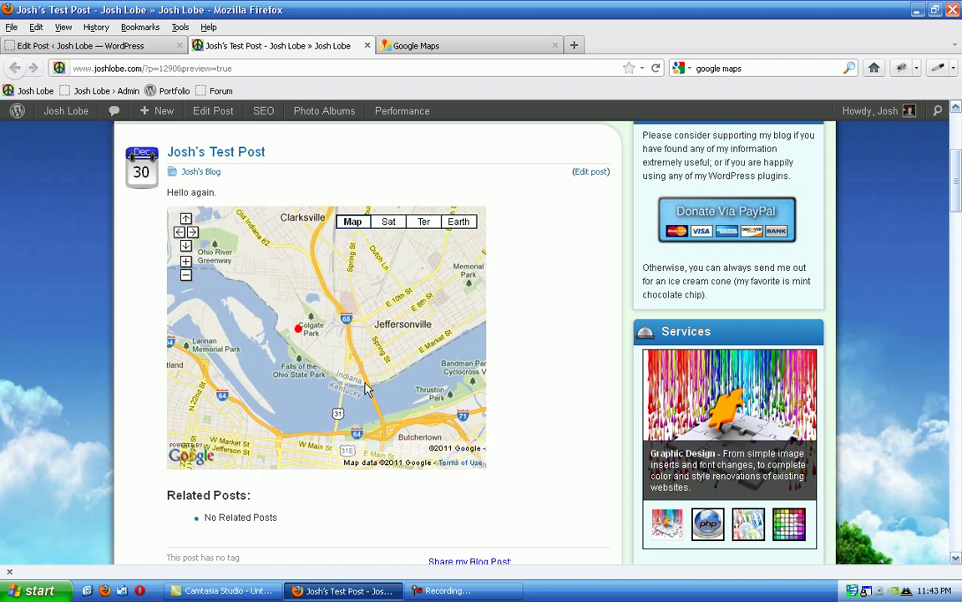
Step: Close the preview and Maps tabs, delete the map embed, and start a new paragraph
left_click(367, 45)
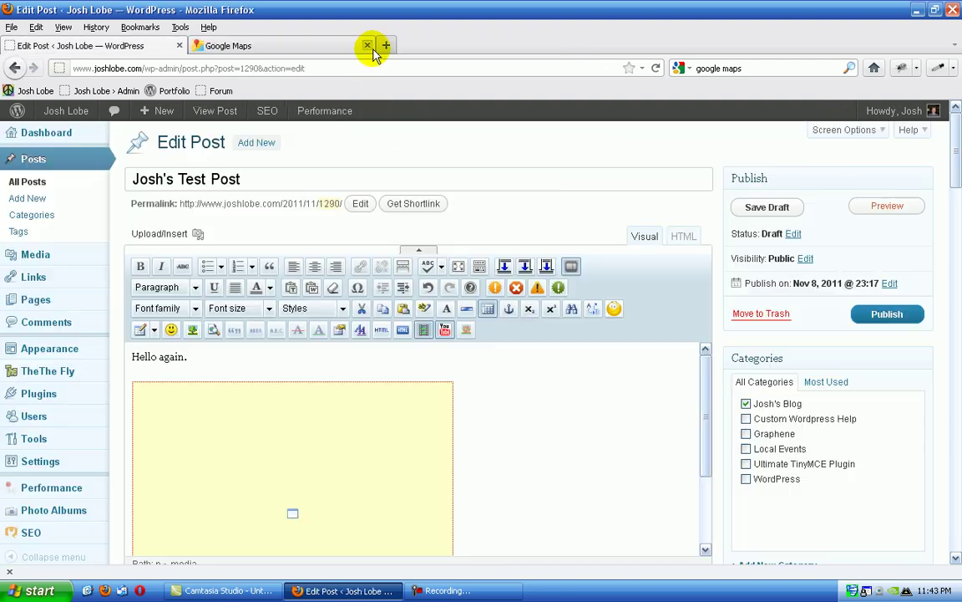
left_click(367, 45)
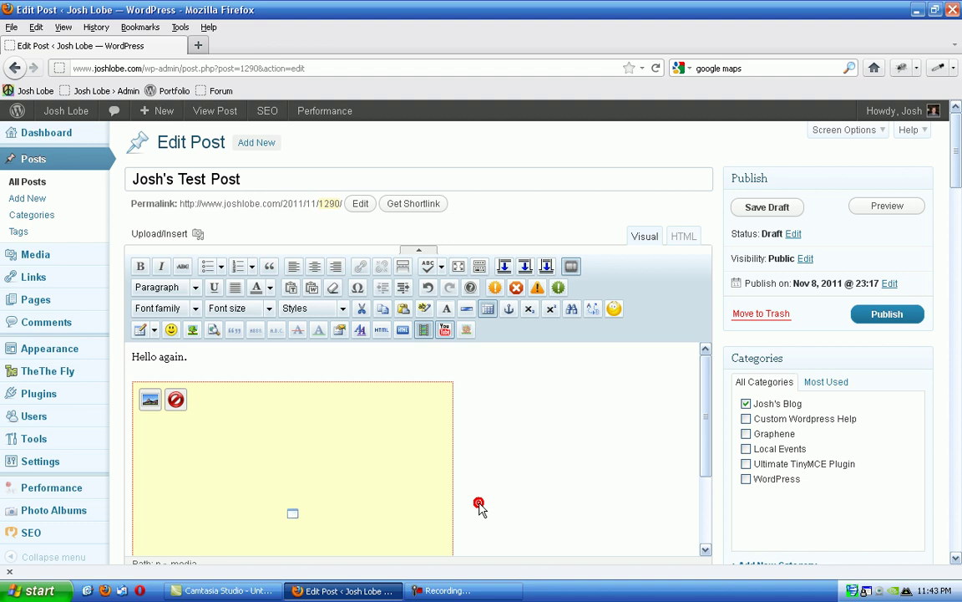
key("Delete")
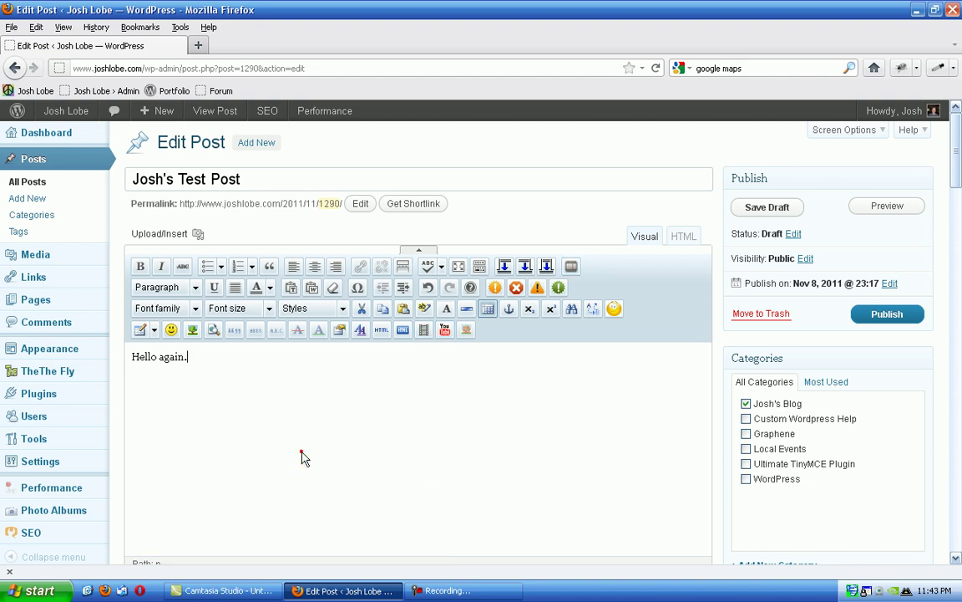
key("Return")
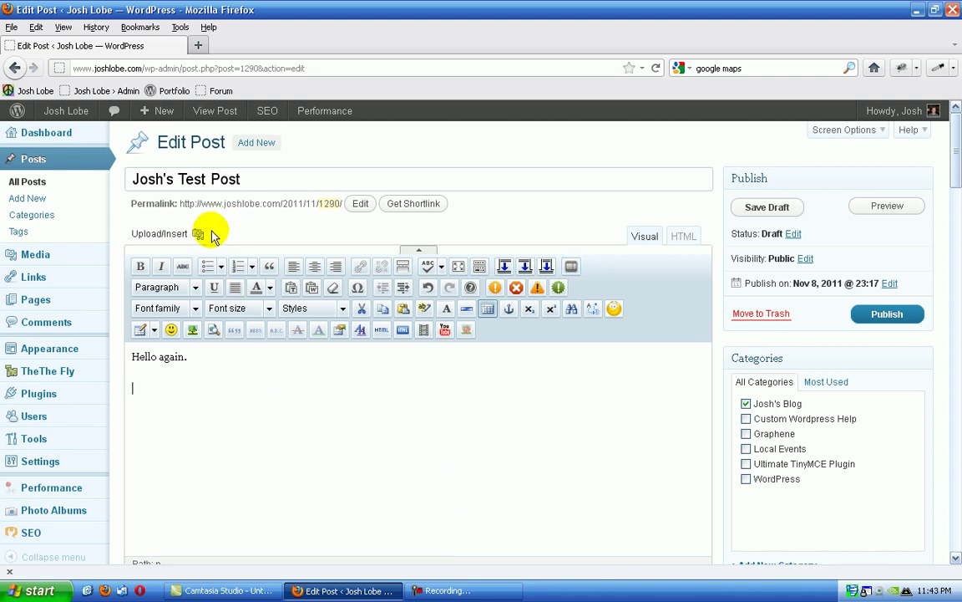
Step: Insert gallery image test1 into the post with its Link URL cleared
left_click(199, 234)
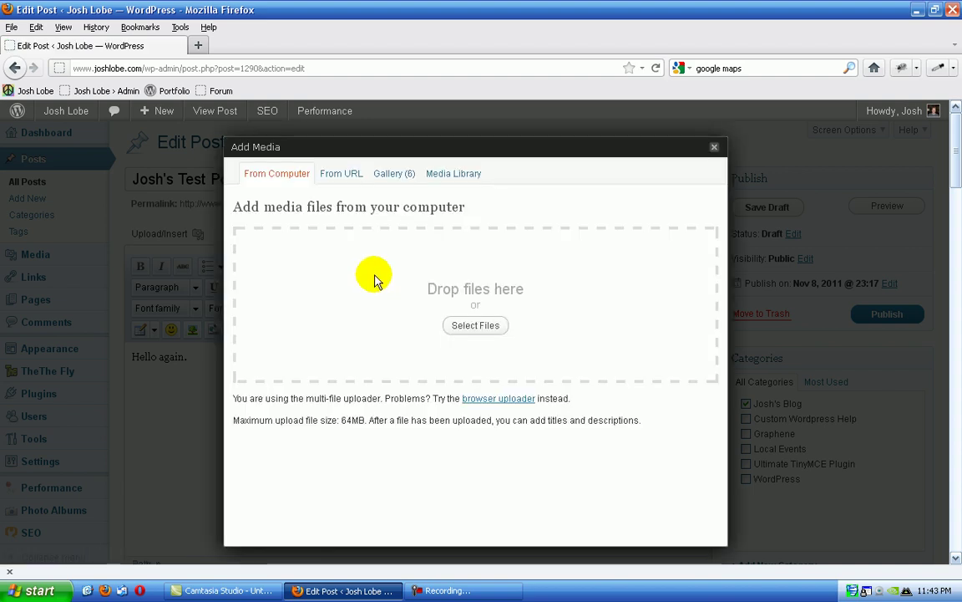
left_click(396, 173)
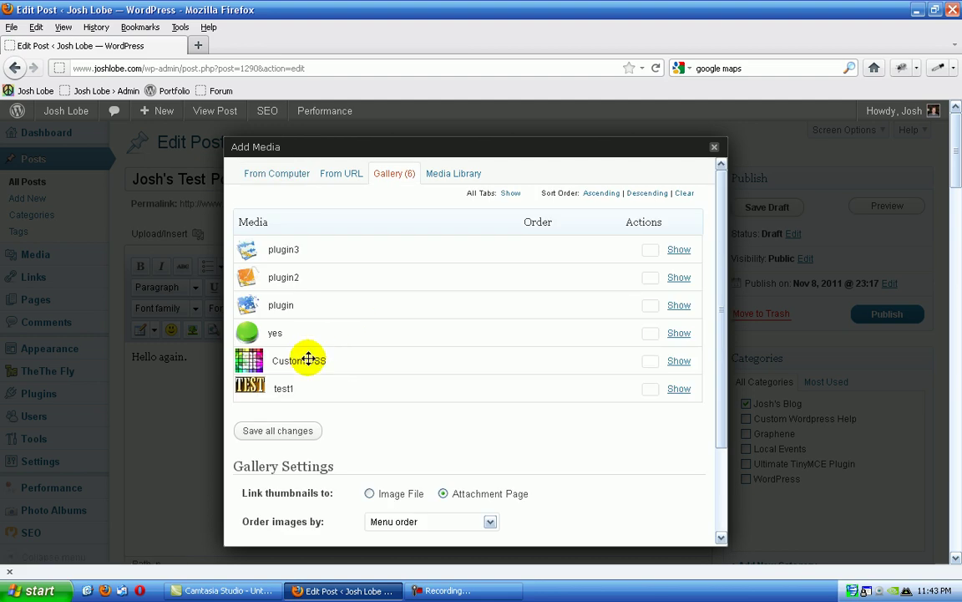
left_click(679, 389)
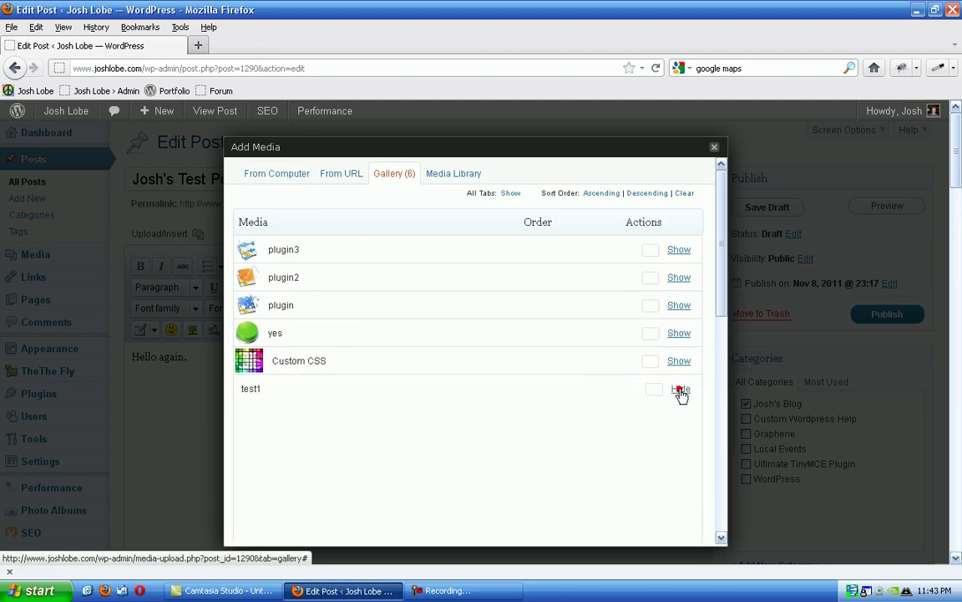
scroll(500, 393, "down", 5)
scroll(509, 392, "down", 2)
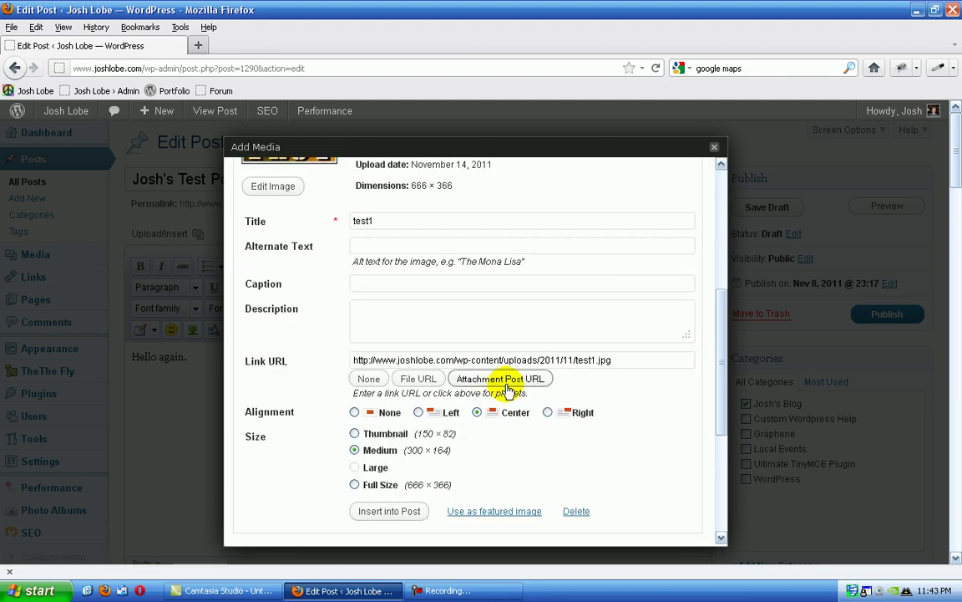
triple_click(623, 359)
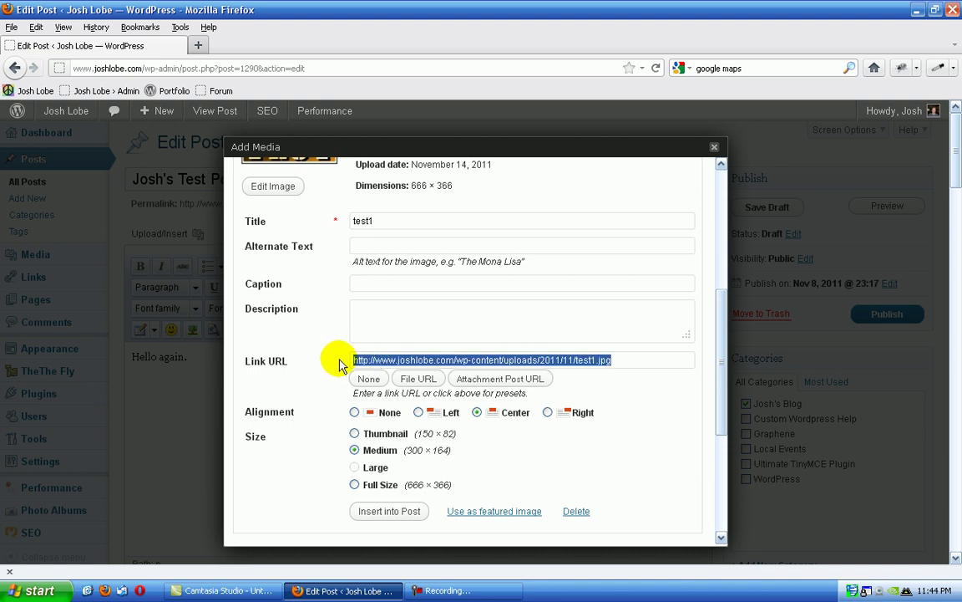
key("Delete")
left_click(393, 511)
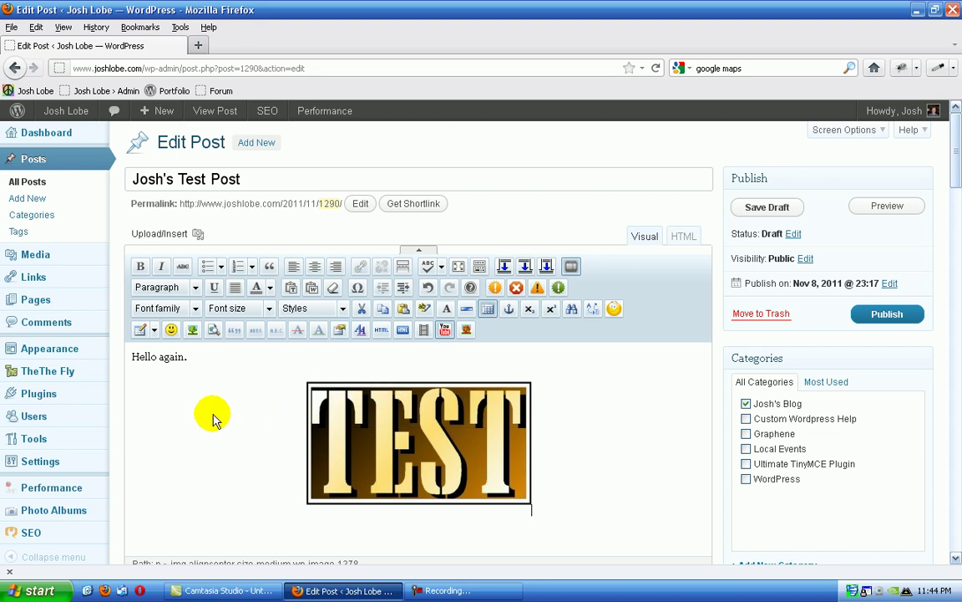
Step: Open the Image Map Editor on the TEST image and draw a rectangle and circle hotspot
left_click(365, 433)
scroll(595, 418, "down", 2)
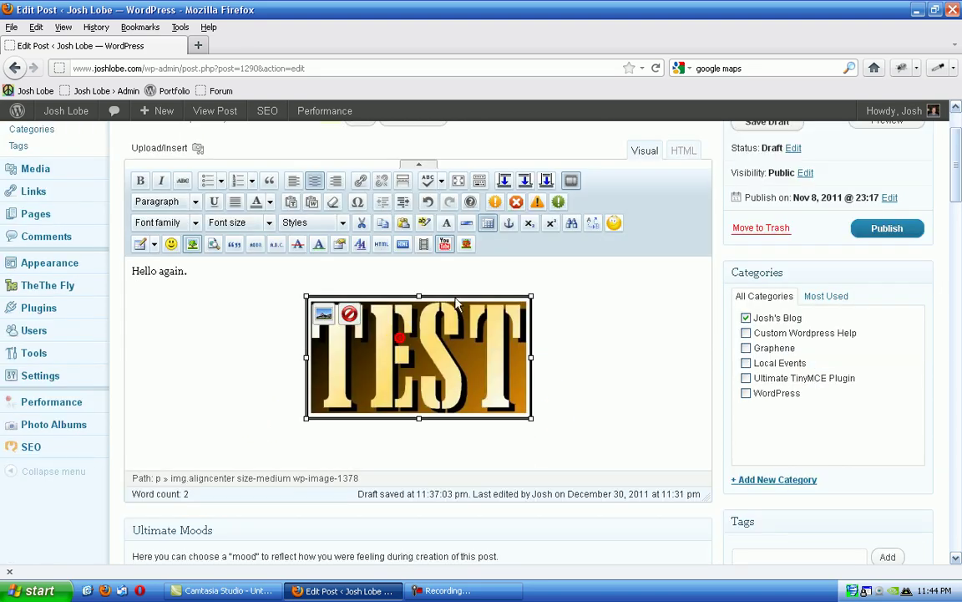
left_click(468, 243)
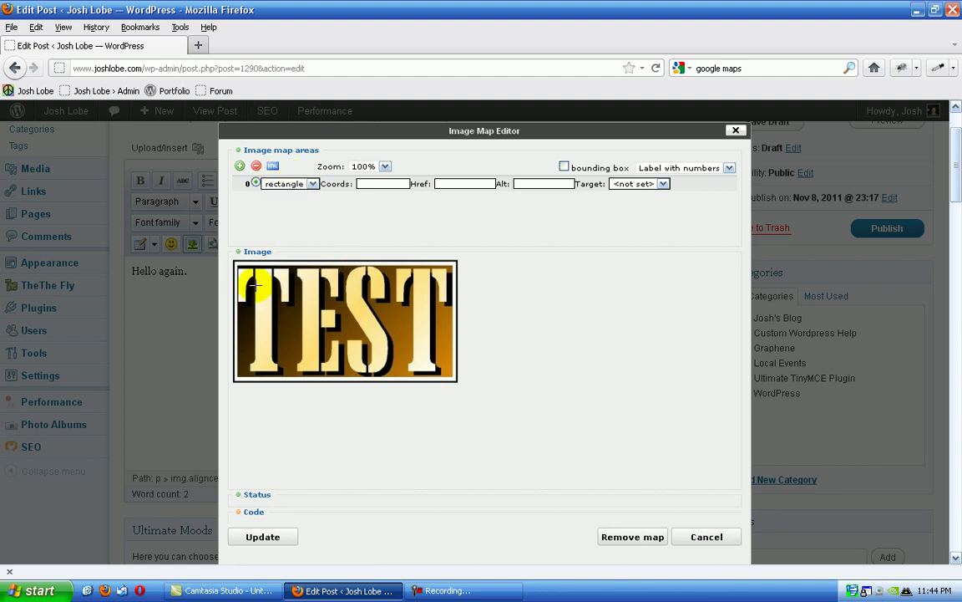
left_click_drag(254, 285, 281, 327)
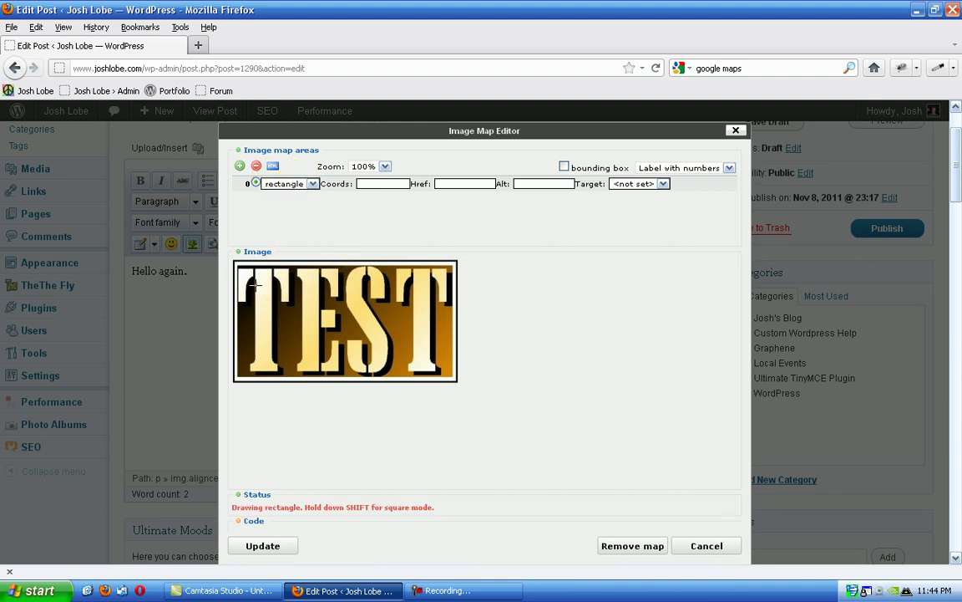
left_click(316, 344)
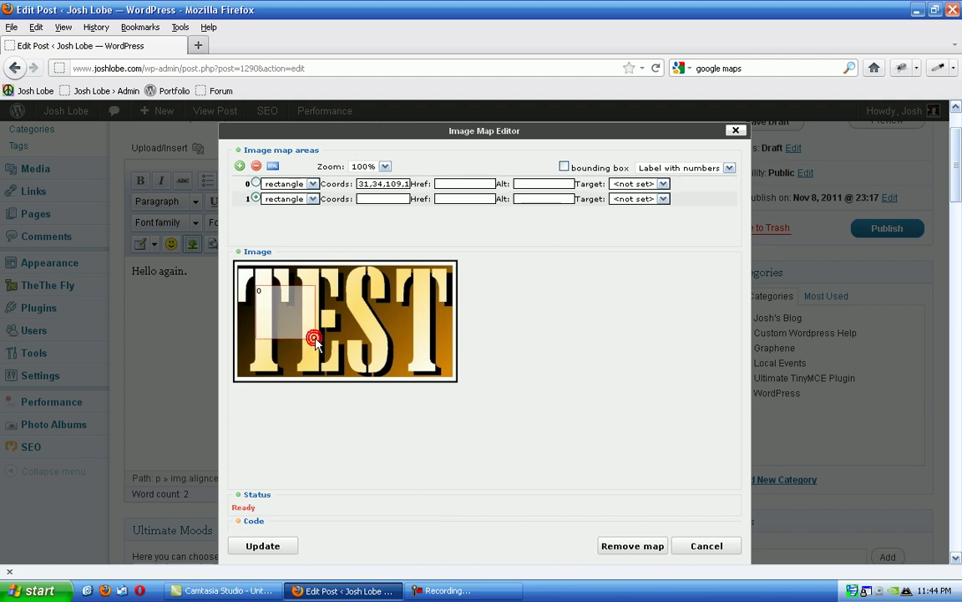
left_click(298, 207)
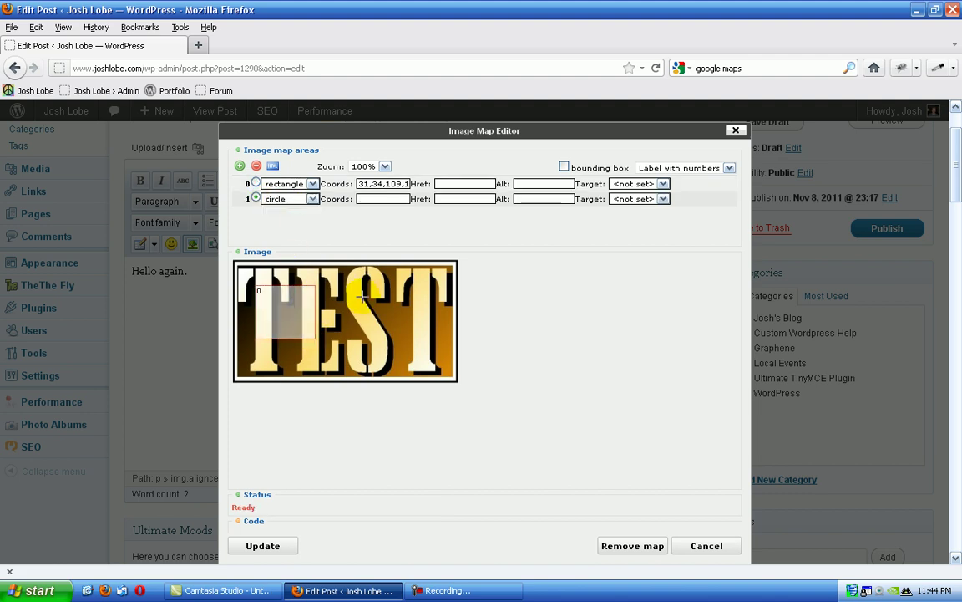
left_click(429, 357)
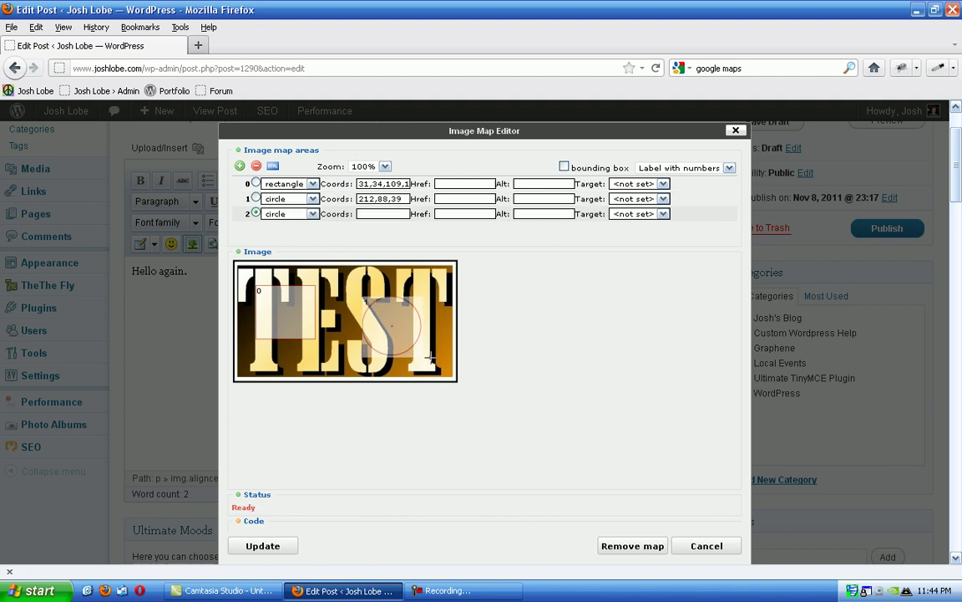
left_click(256, 168)
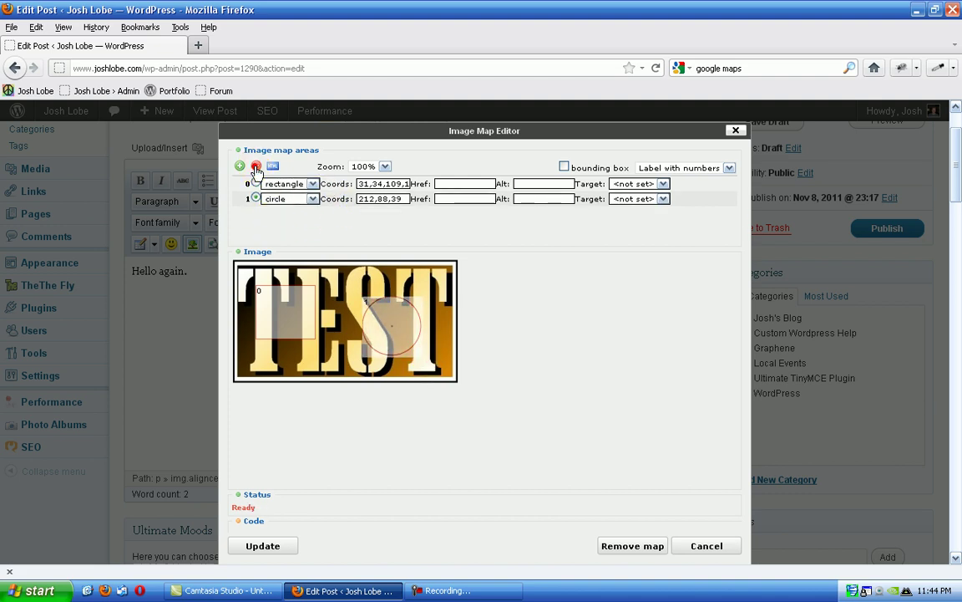
Step: Link both hotspots to joshlobe.com pages, each opening in a new window
left_click(467, 184)
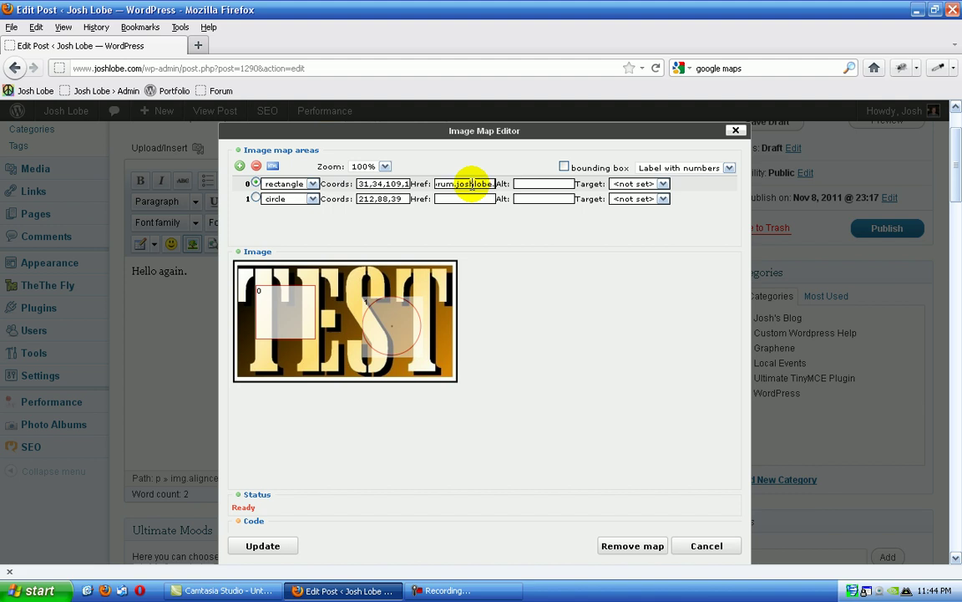
left_click(465, 198)
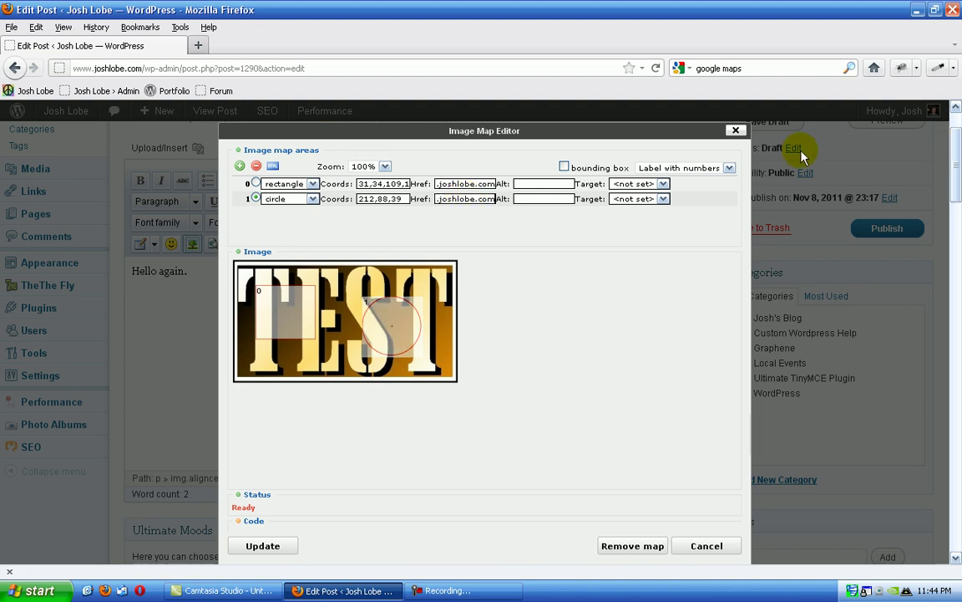
left_click(663, 184)
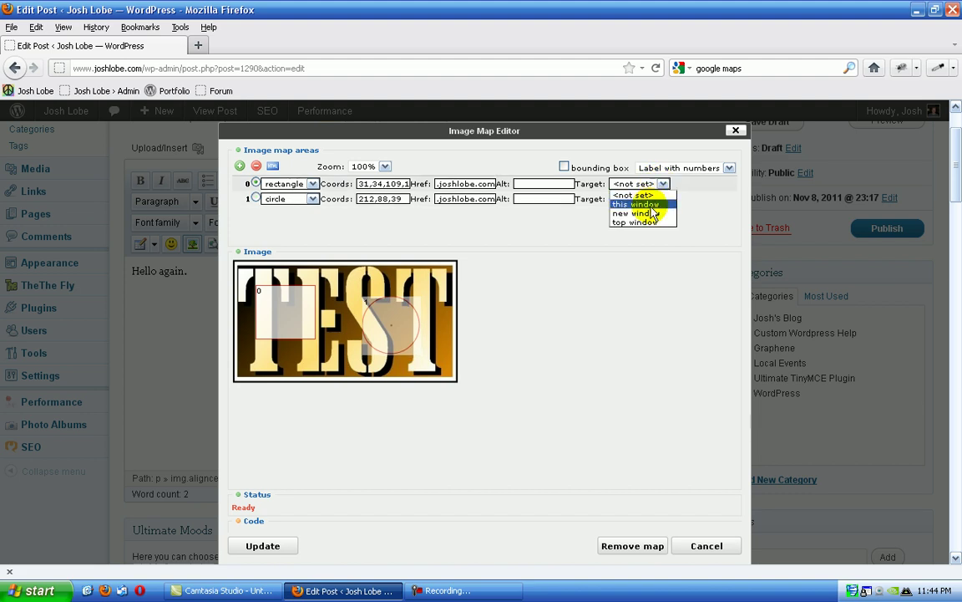
left_click(639, 213)
left_click(665, 199)
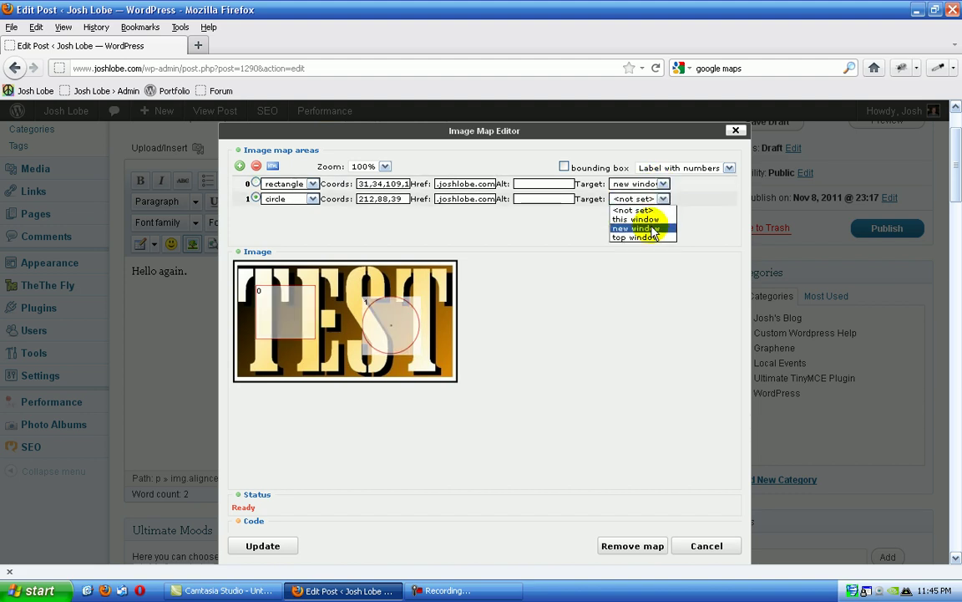
left_click(636, 228)
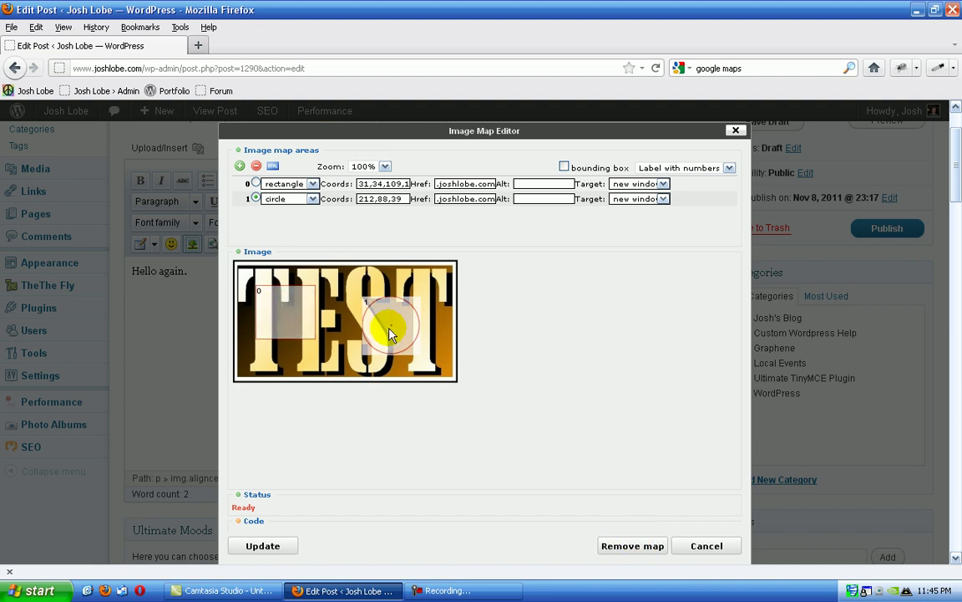
scroll(671, 485, "down", 2)
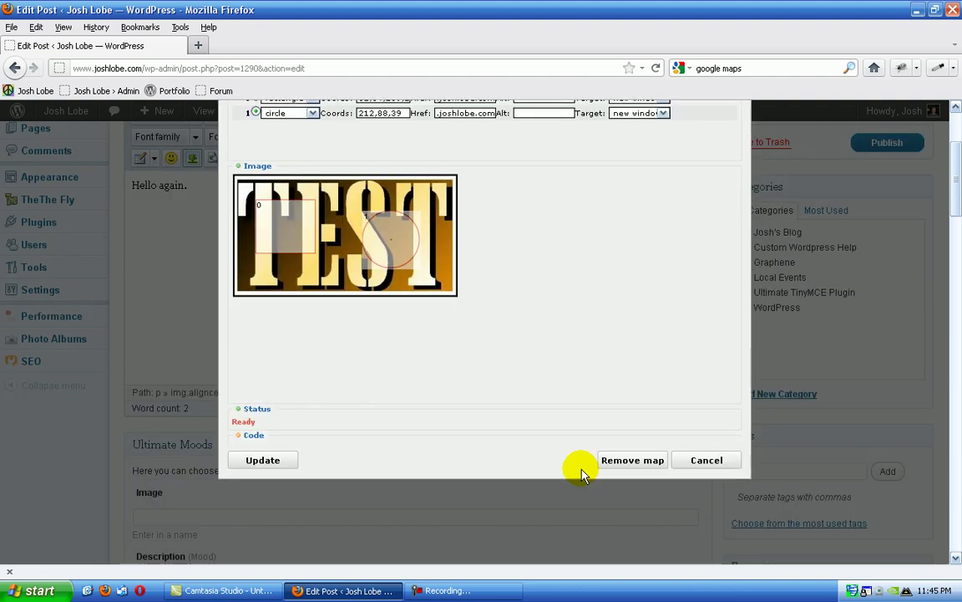
left_click(280, 462)
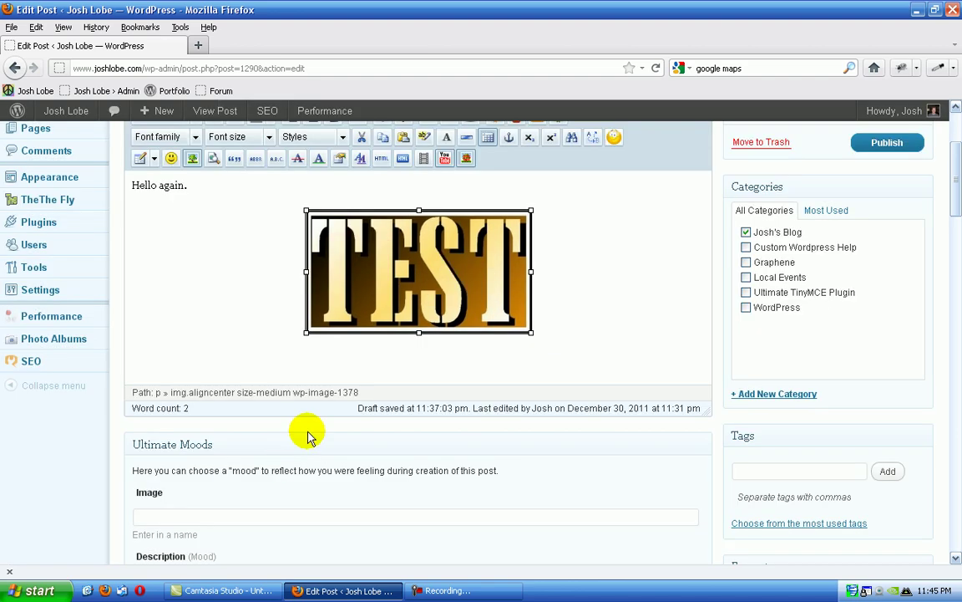
scroll(552, 433, "up", 2)
scroll(553, 438, "up", 2)
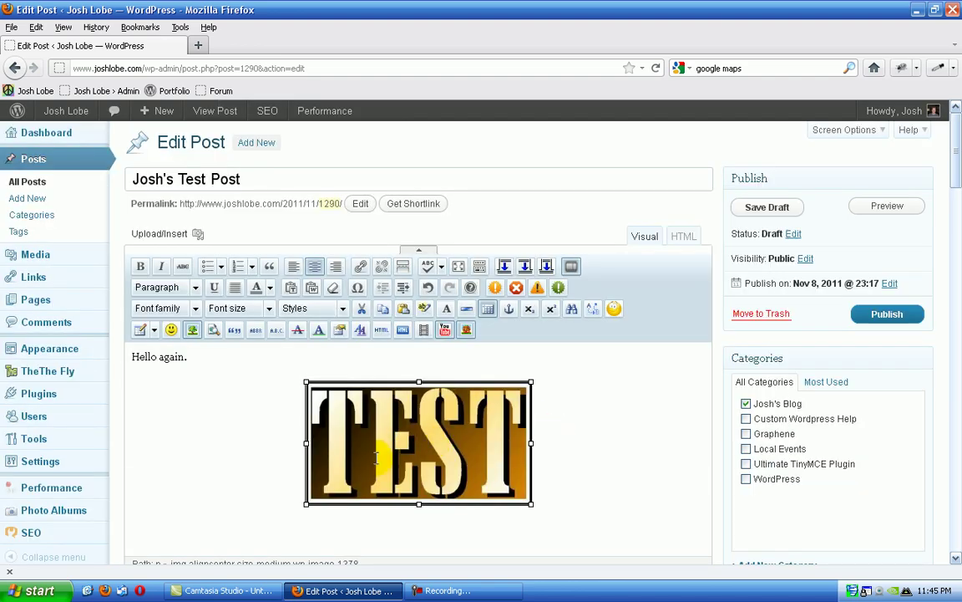
left_click(683, 236)
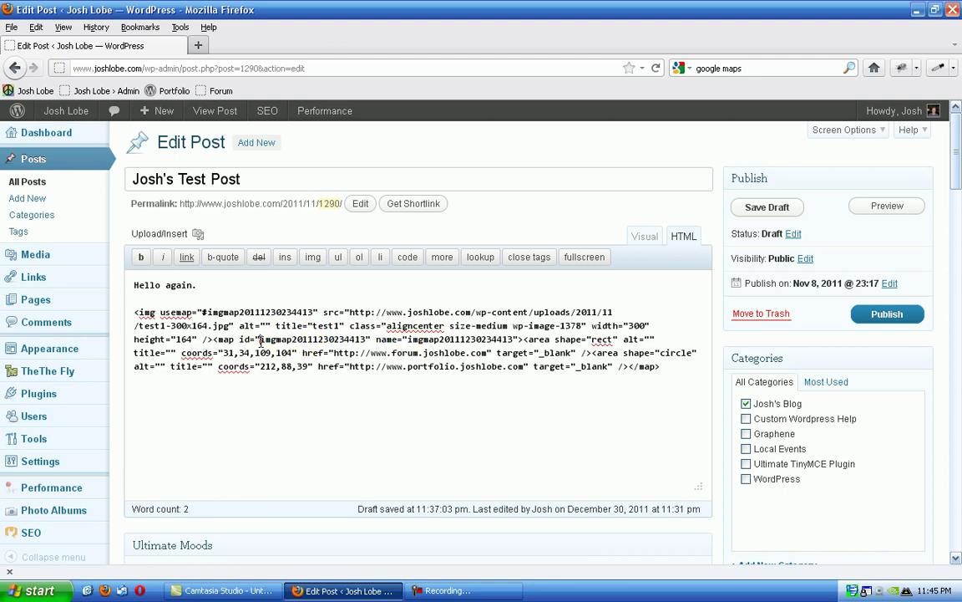
left_click_drag(260, 339, 287, 341)
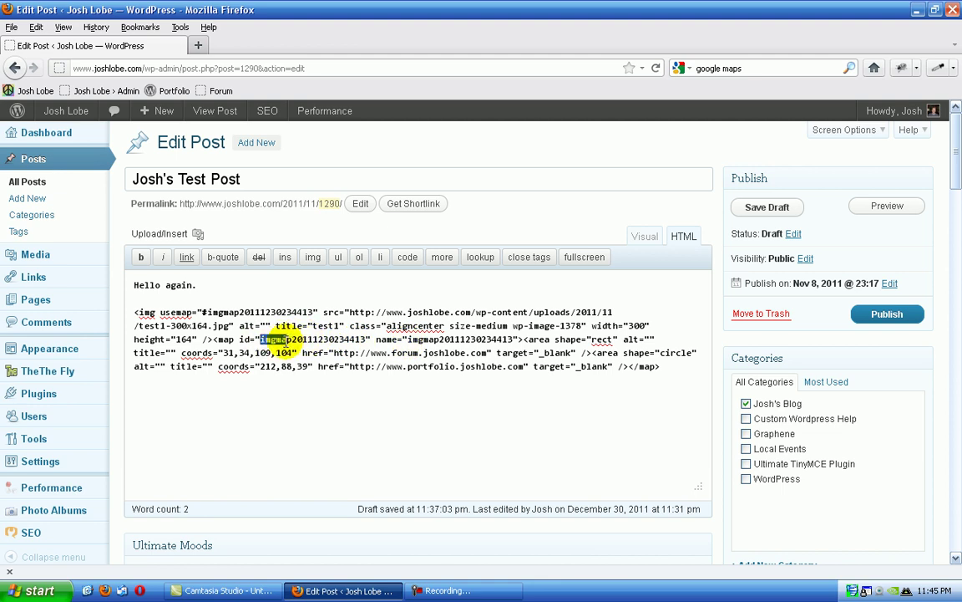
left_click(645, 236)
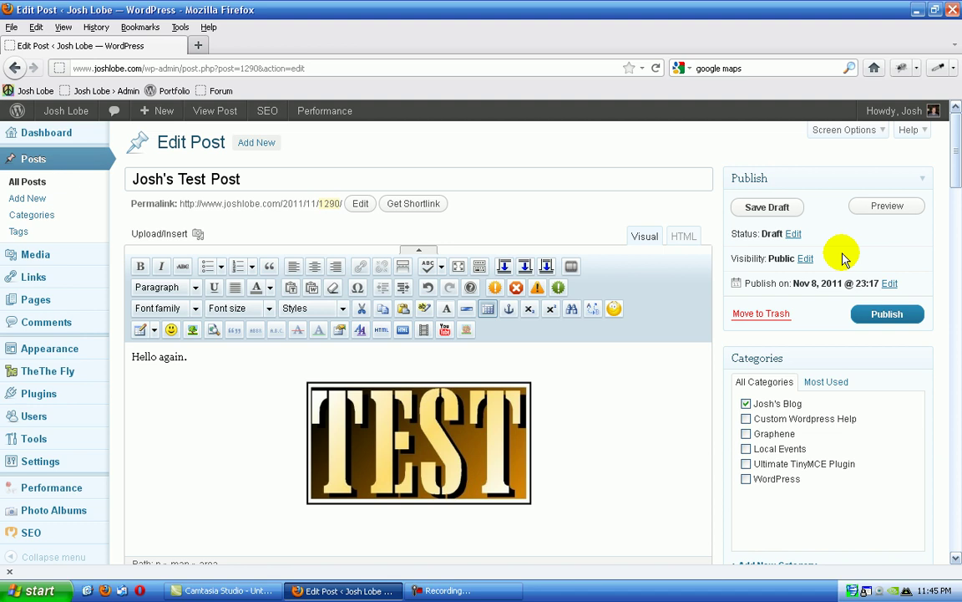
left_click(888, 207)
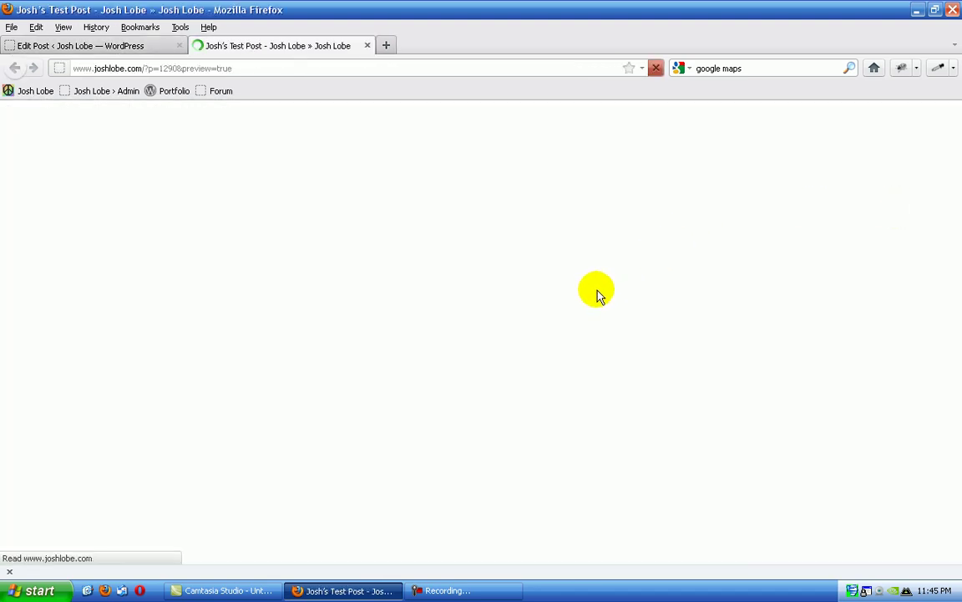
scroll(248, 485, "down", 2)
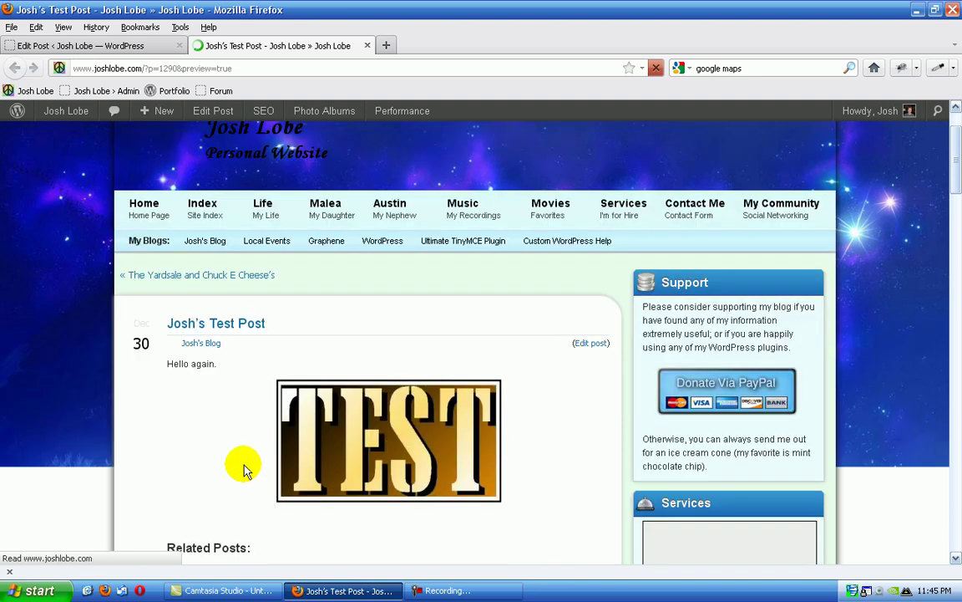
scroll(259, 426, "down", 2)
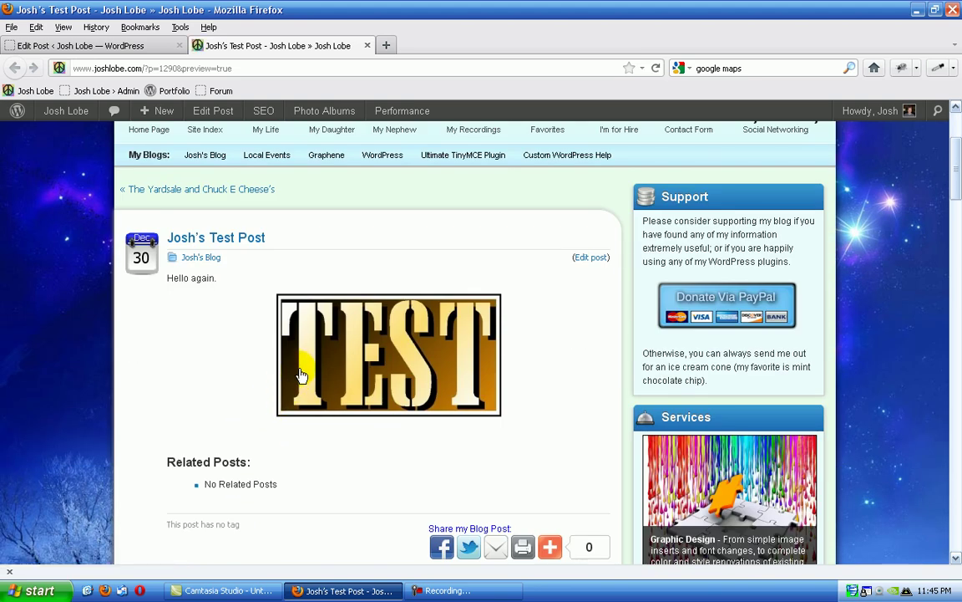
left_click(351, 357)
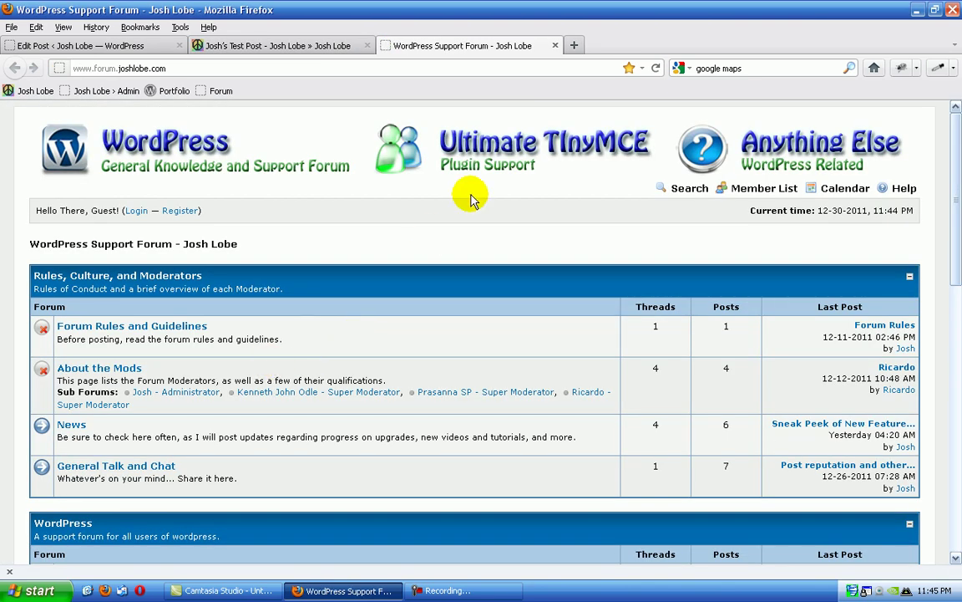
left_click(555, 46)
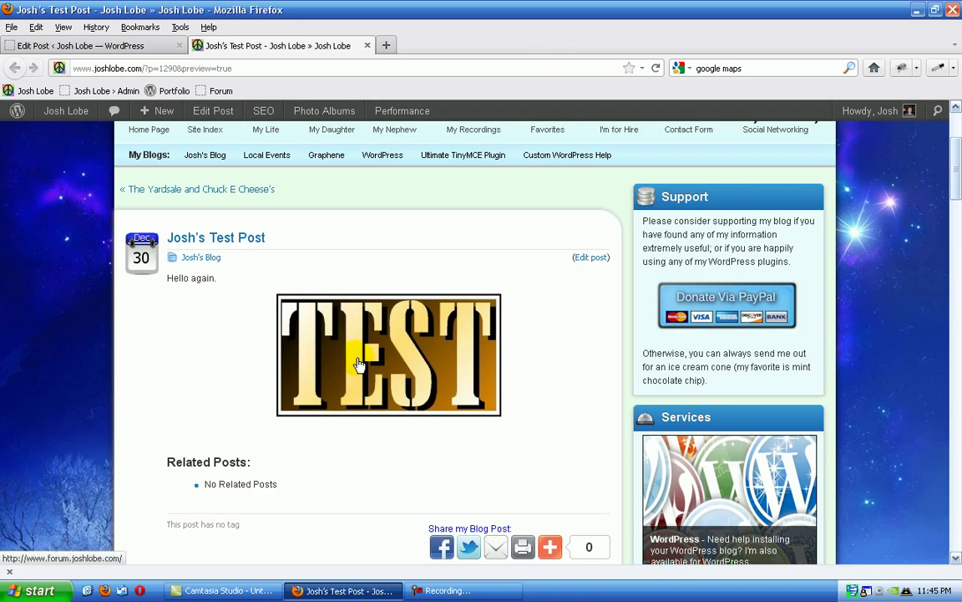
left_click(428, 357)
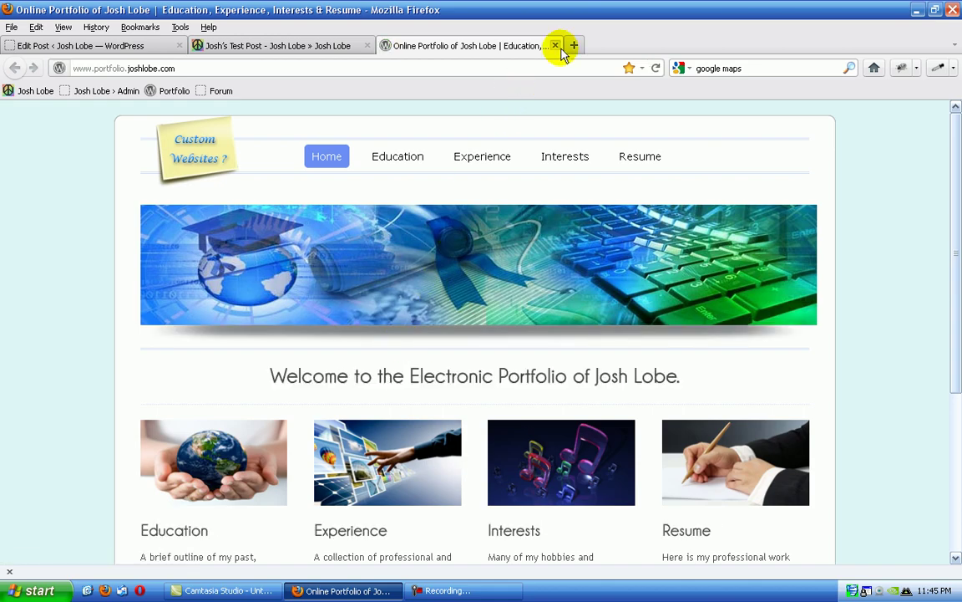
left_click(556, 46)
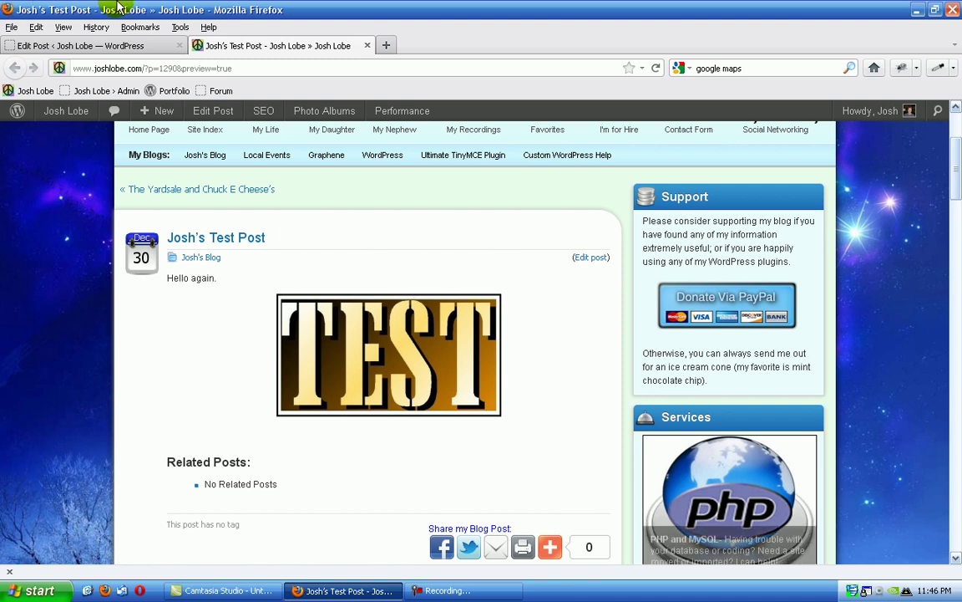
Step: Close the preview tab, then select and delete the TEST image from the post body
left_click(366, 46)
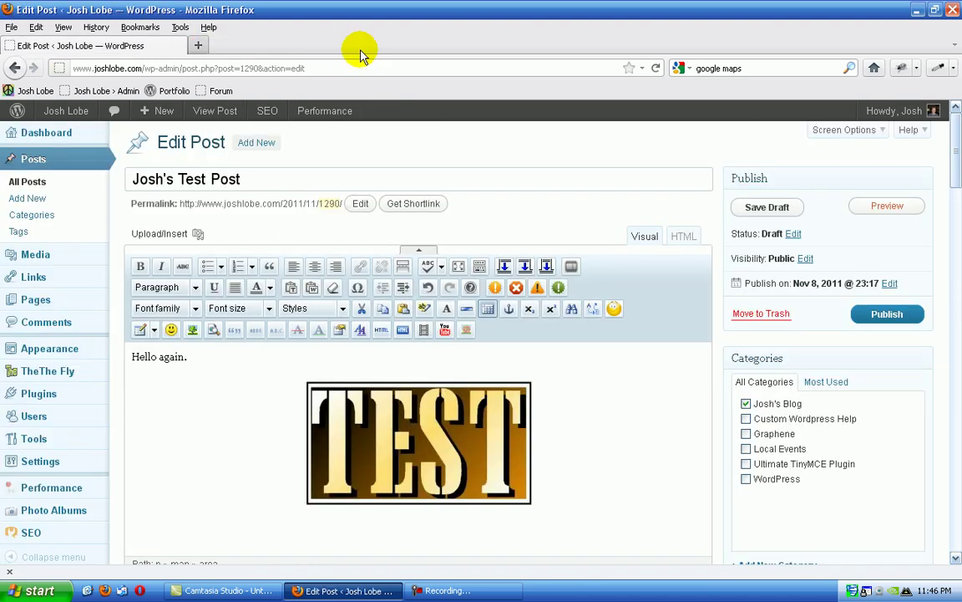
left_click(489, 419)
left_click(557, 471)
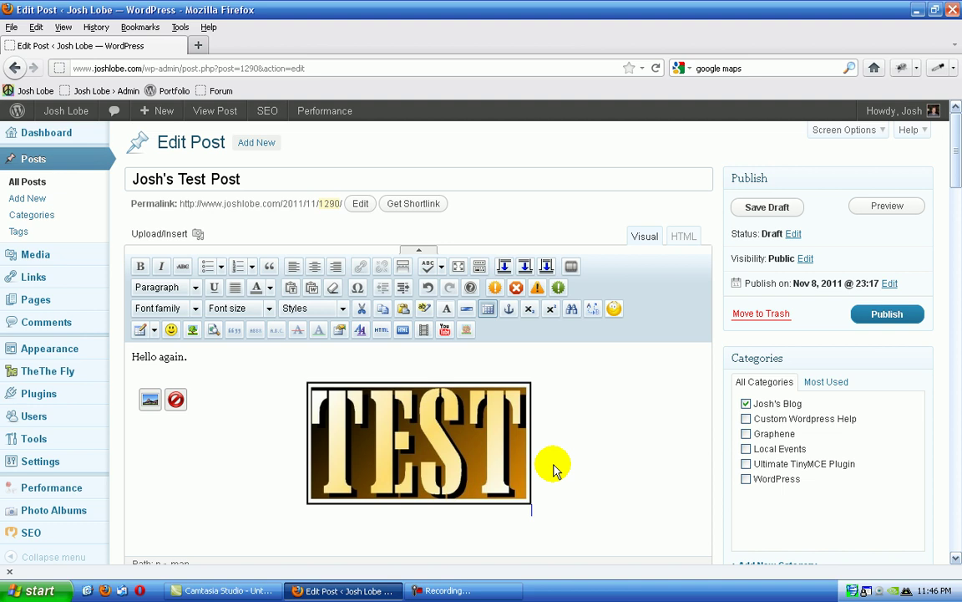
key("Delete")
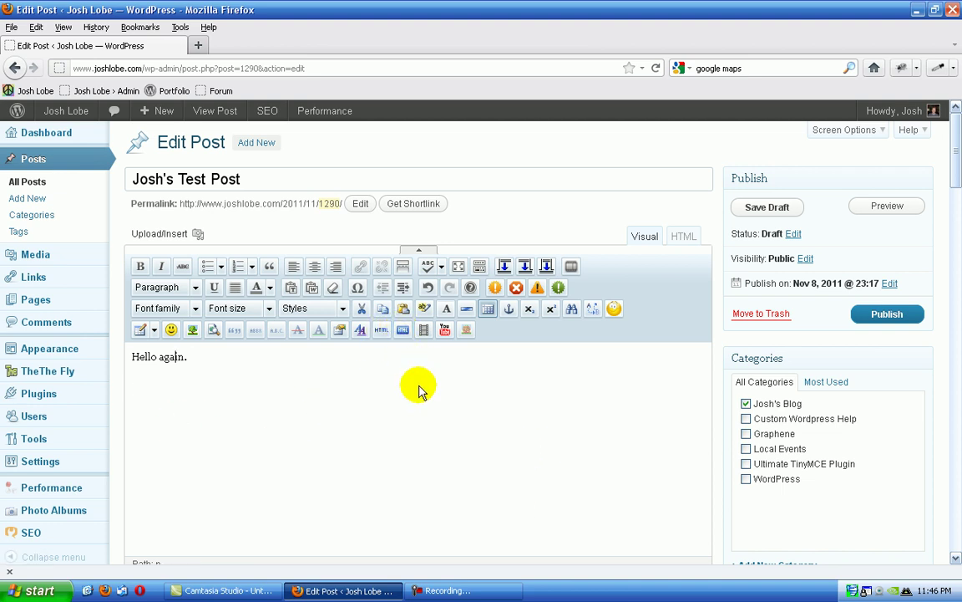
Step: Undo the TEST image deletion, then review the HTML source and close it unchanged
left_click(427, 289)
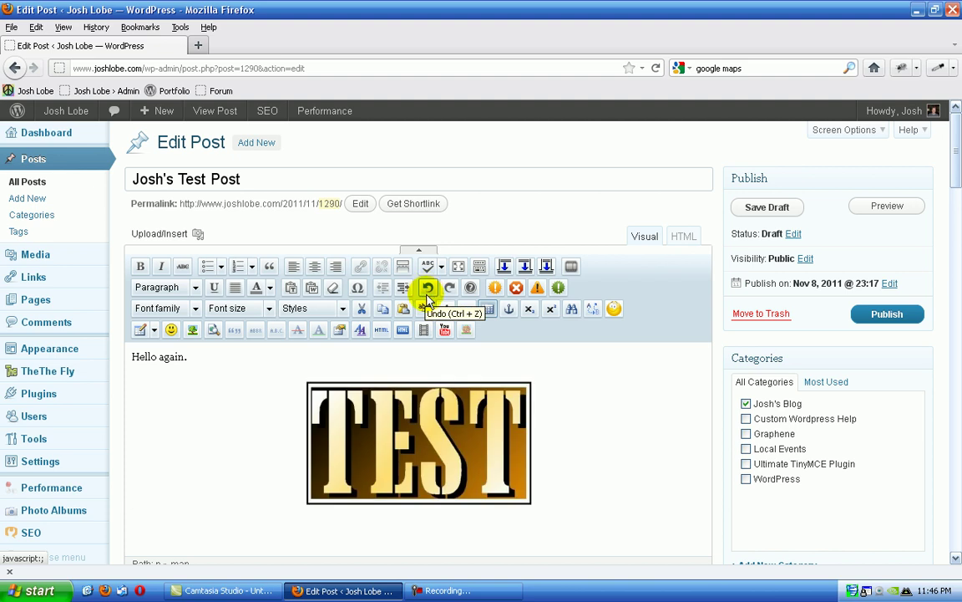
left_click(382, 331)
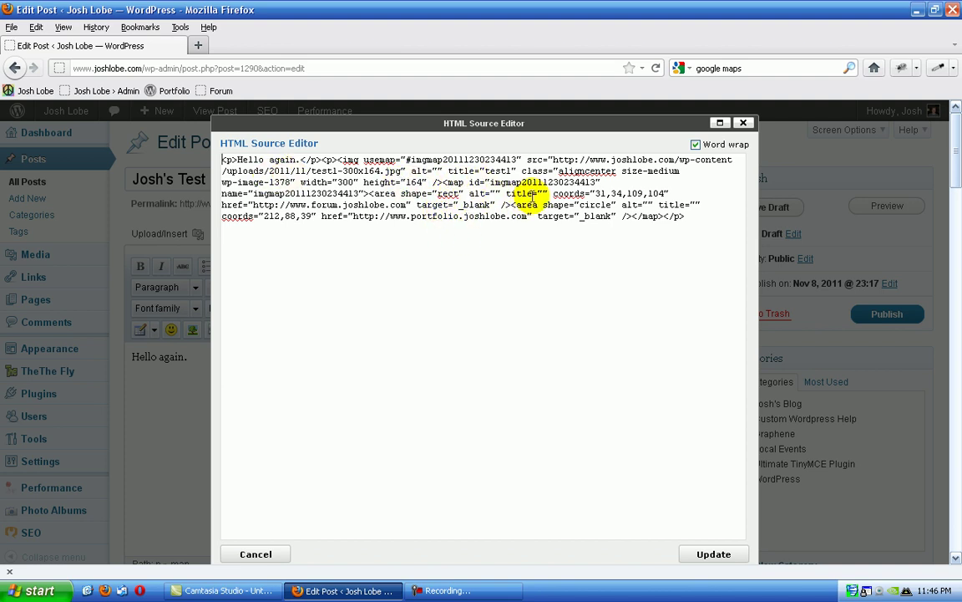
left_click(743, 123)
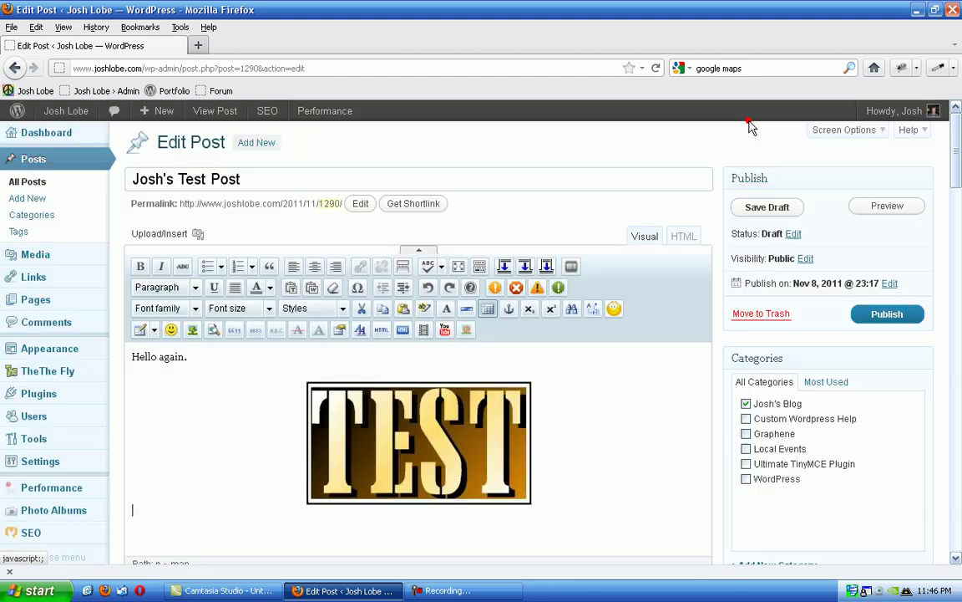
left_click(404, 331)
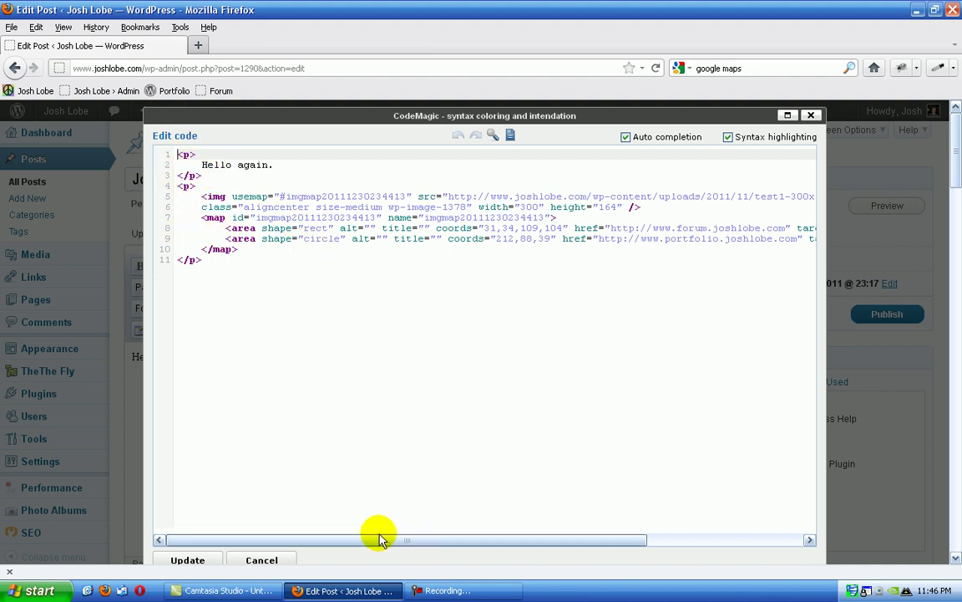
left_click_drag(377, 537, 326, 396)
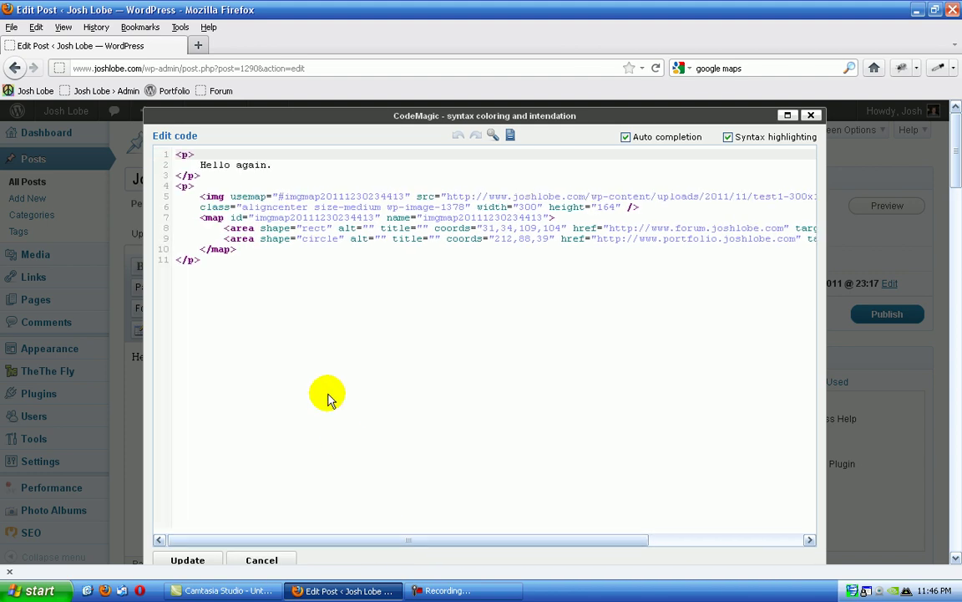
left_click(811, 117)
left_click(686, 237)
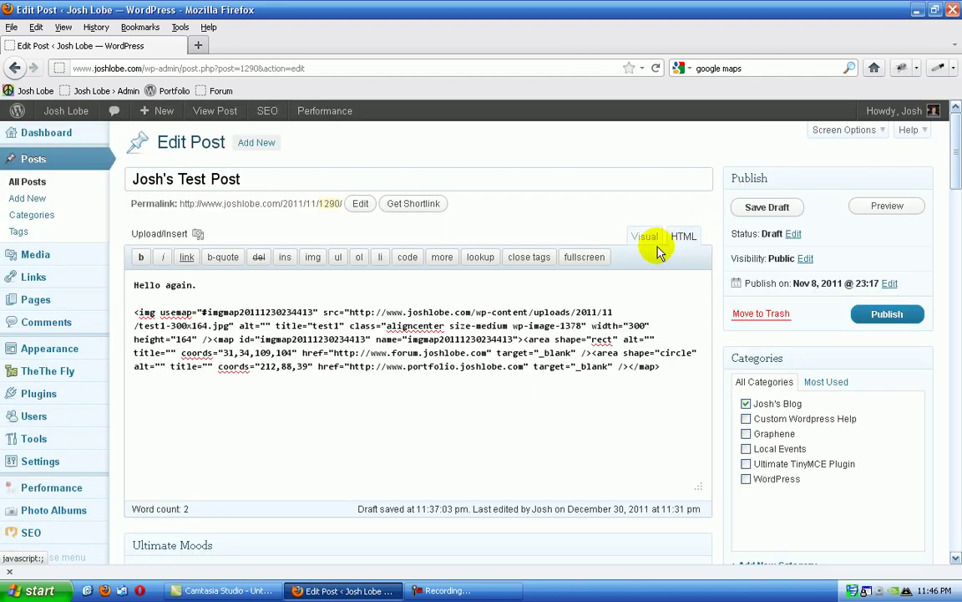
left_click(644, 237)
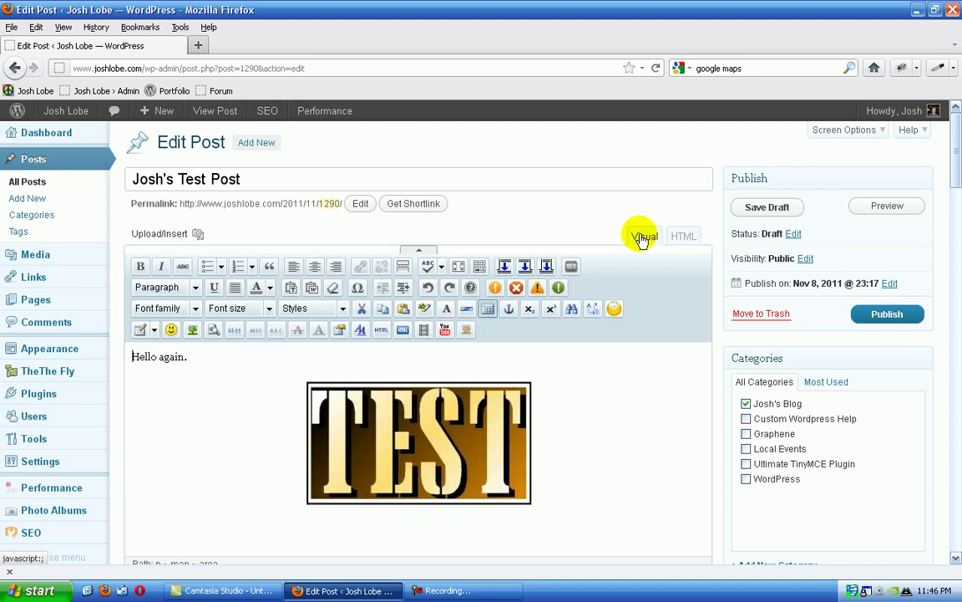
left_click(404, 330)
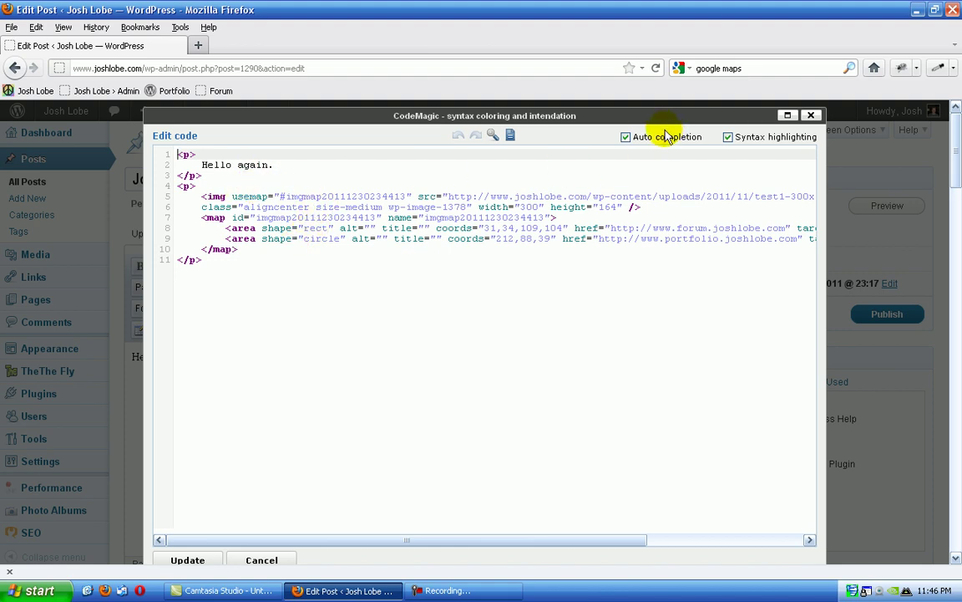
left_click(810, 116)
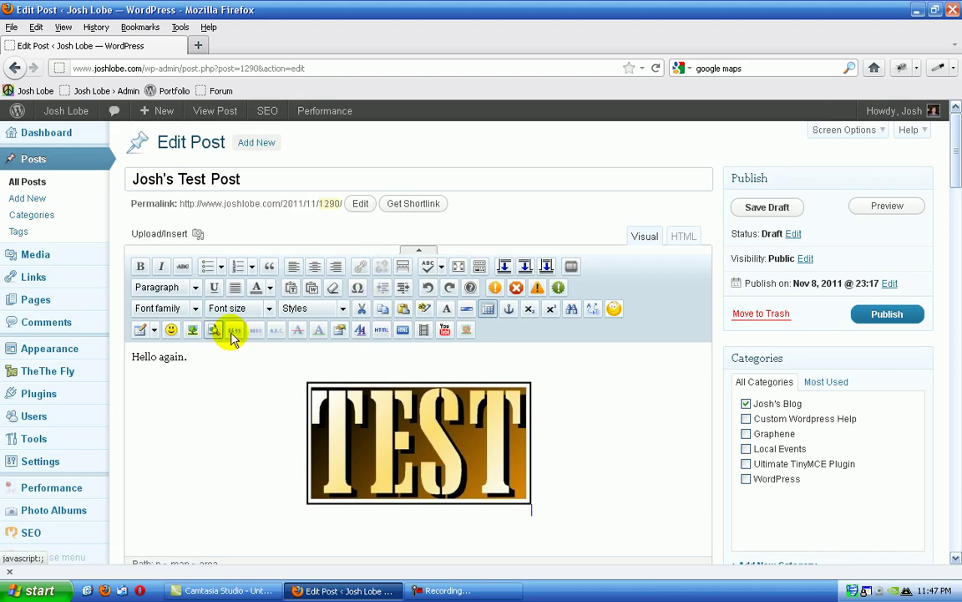
Step: Open and dismiss the Edit CSS Style and anchor dialogs, then open the custom Moods menu
left_click(361, 331)
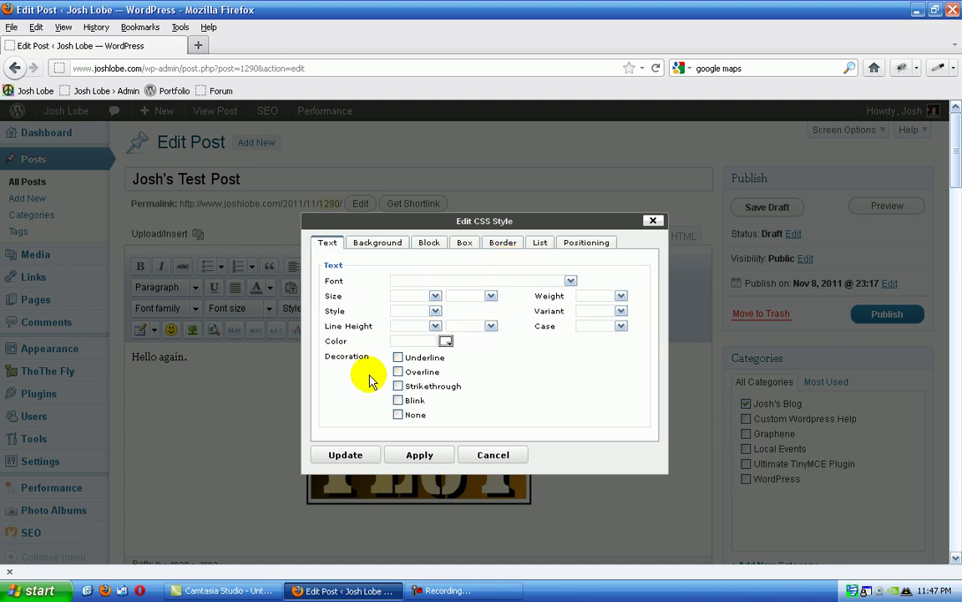
left_click(655, 222)
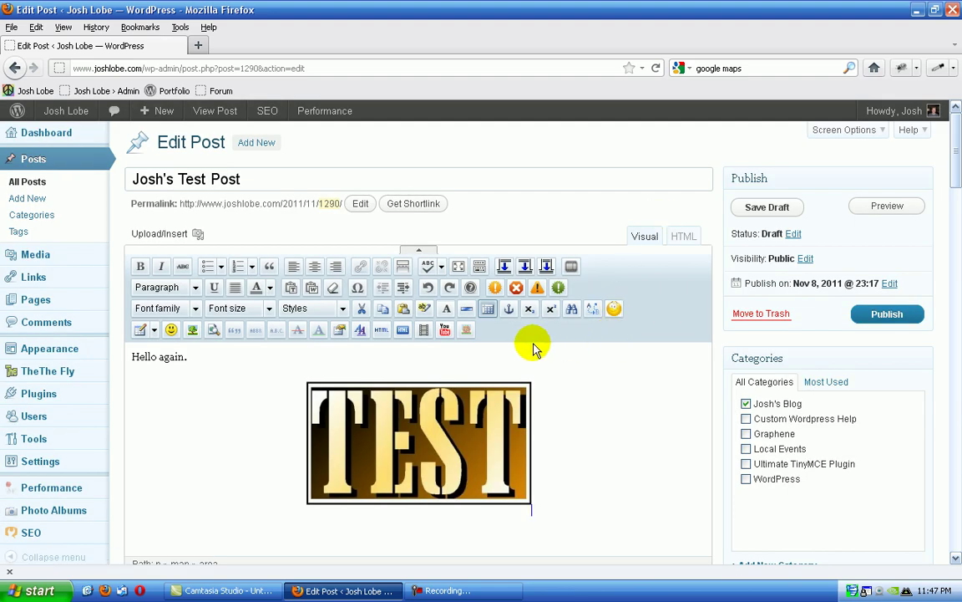
left_click(509, 308)
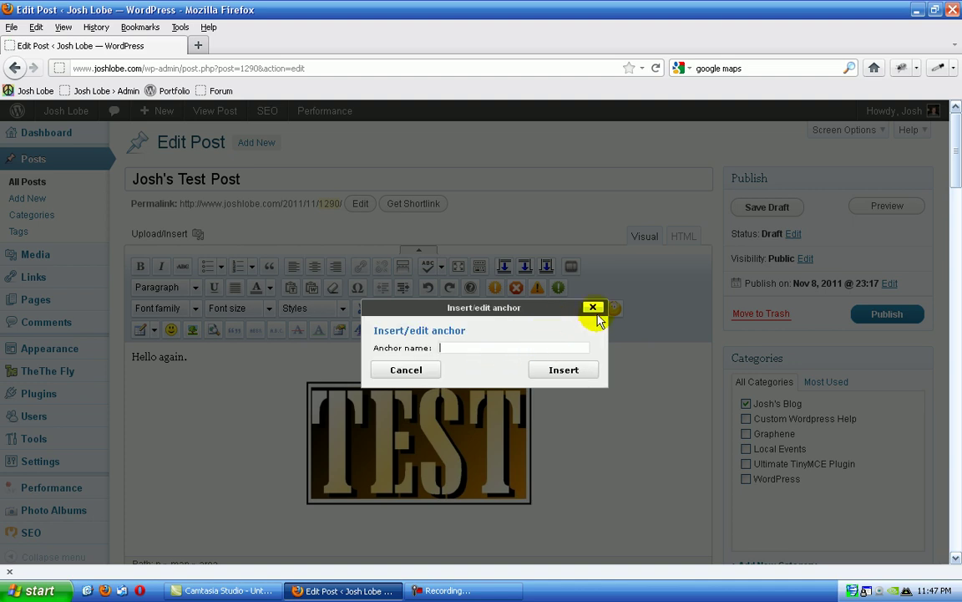
left_click(593, 309)
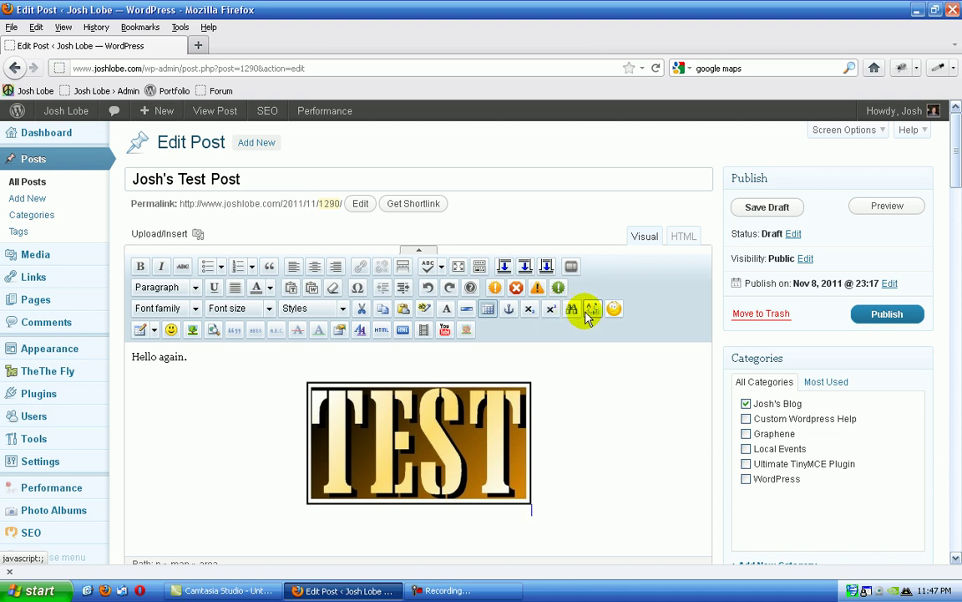
left_click(614, 309)
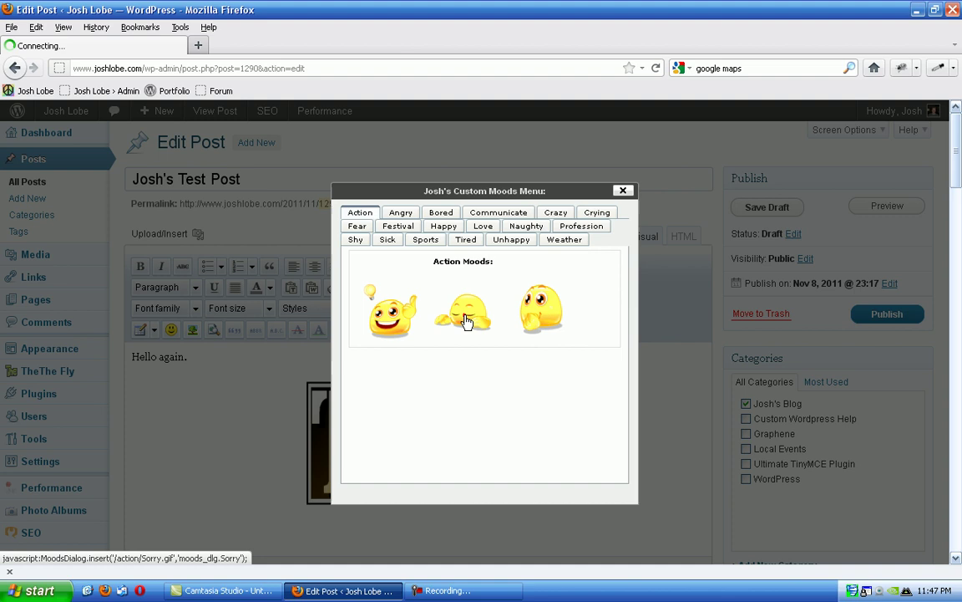
Step: Insert the Sorry emoticon below the TEST image and check it in the content preview
left_click(485, 322)
scroll(316, 415, "down", 2)
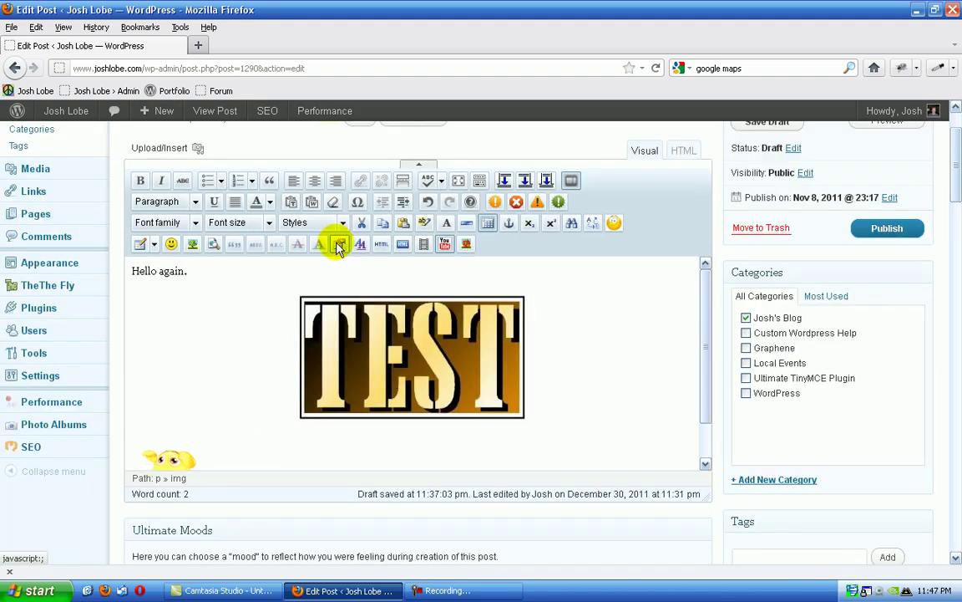
scroll(267, 392, "down", 1)
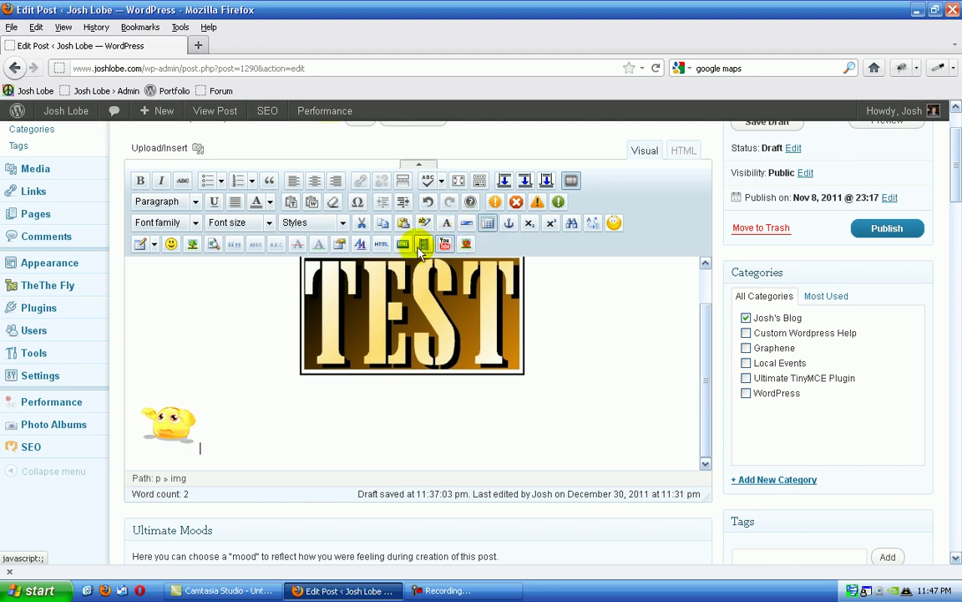
left_click(214, 243)
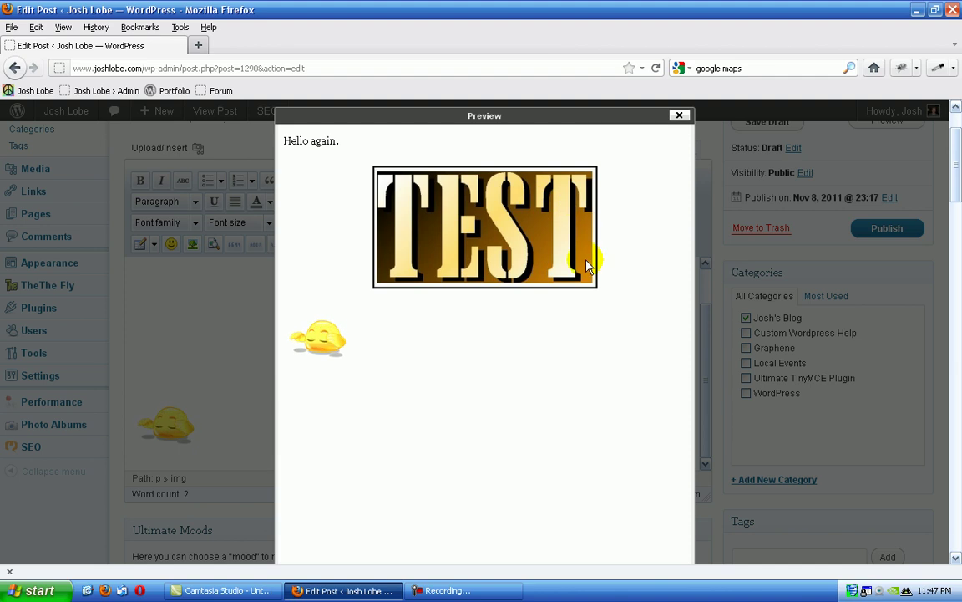
left_click(679, 116)
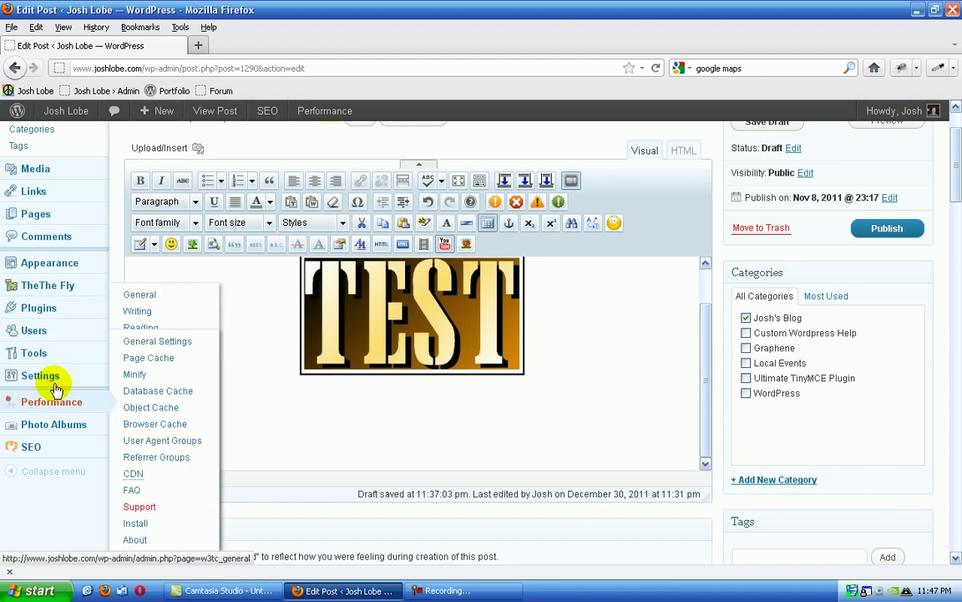
mouse_move(40, 375)
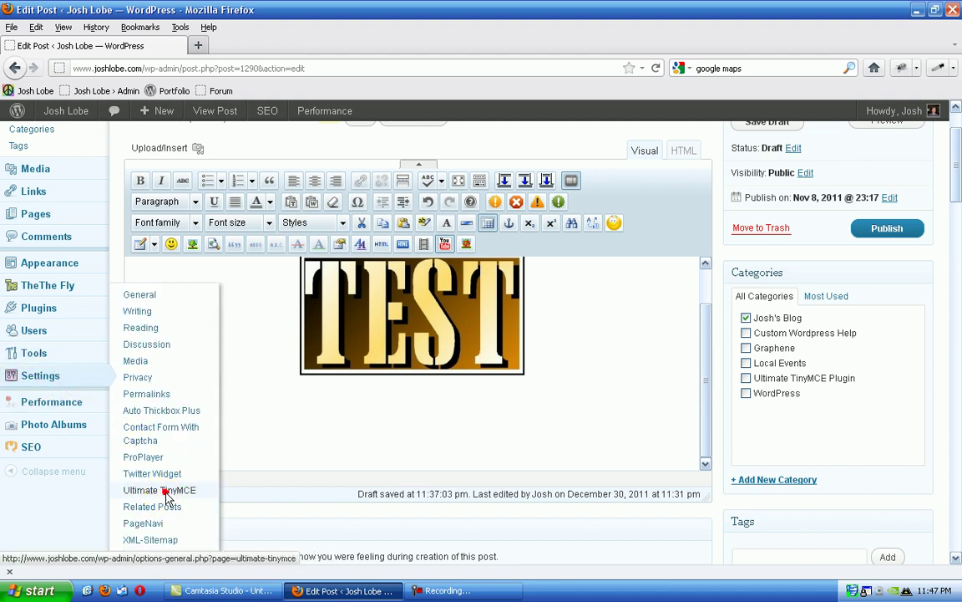
Step: Leave the editor for the Ultimate TinyMCE settings page and turn off Background Color Picker Box
left_click(168, 493)
left_click(459, 314)
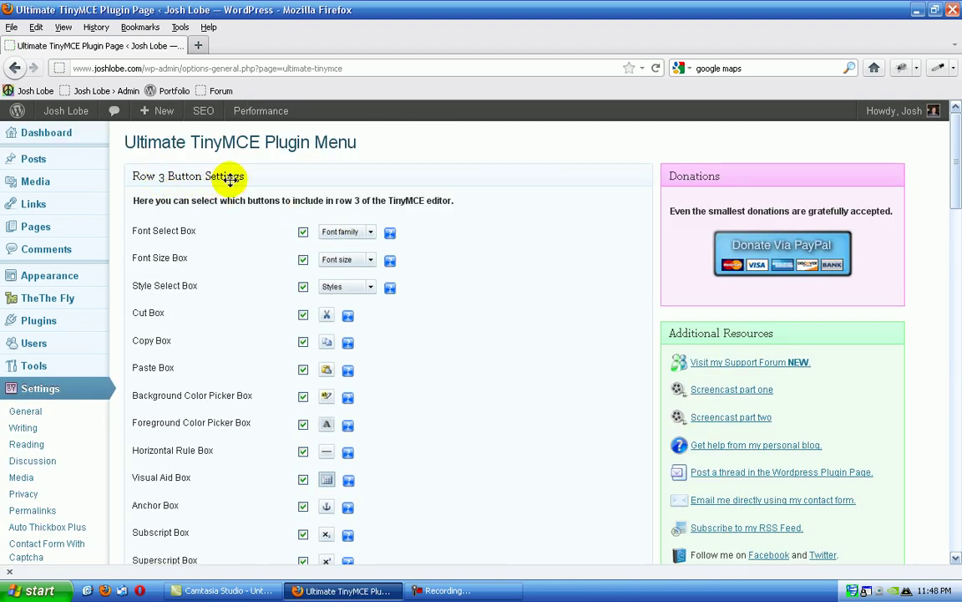
scroll(462, 333, "down", 2)
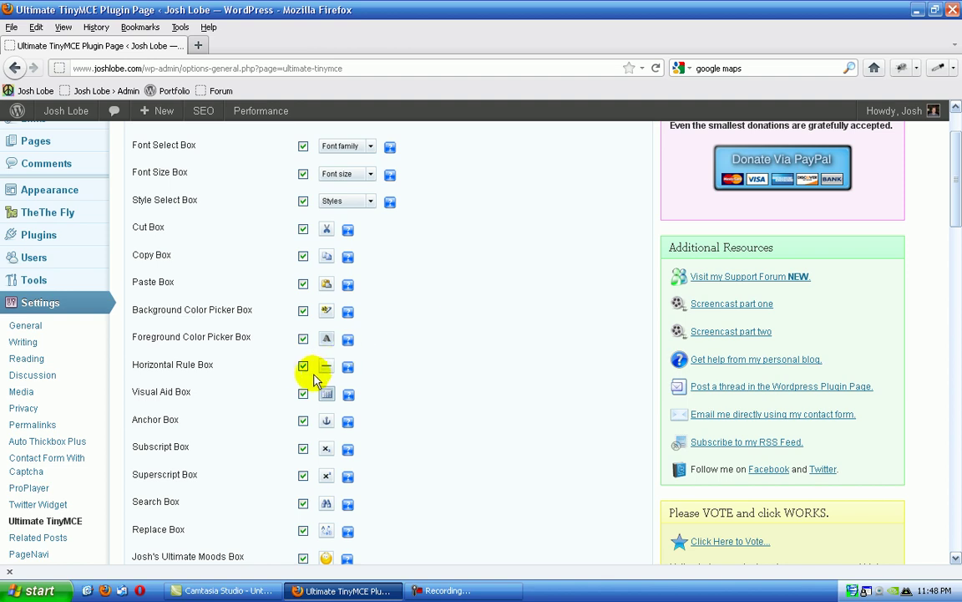
left_click(303, 312)
Step: Scroll down to the enabled custom register/login message setting, then launch Opera
scroll(418, 408, "down", 2)
scroll(422, 411, "down", 4)
scroll(424, 405, "down", 2)
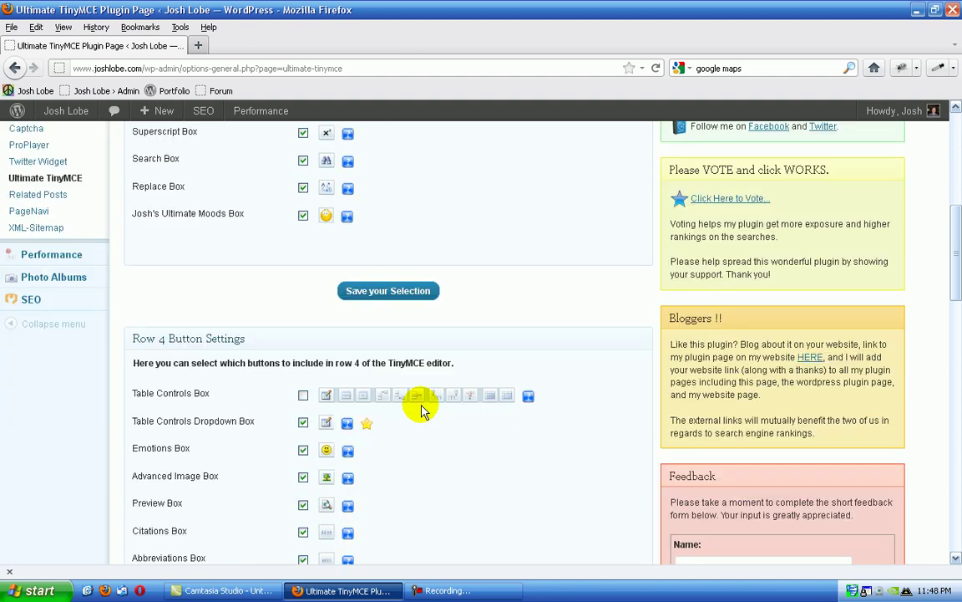
scroll(351, 334, "down", 4)
scroll(372, 384, "down", 2)
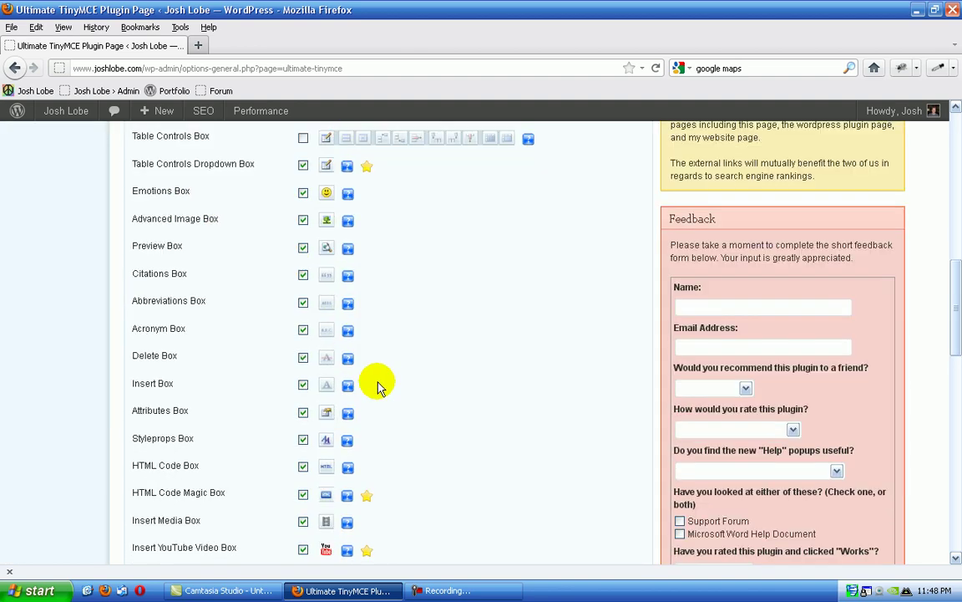
scroll(383, 390, "down", 4)
scroll(385, 391, "down", 2)
scroll(500, 388, "down", 4)
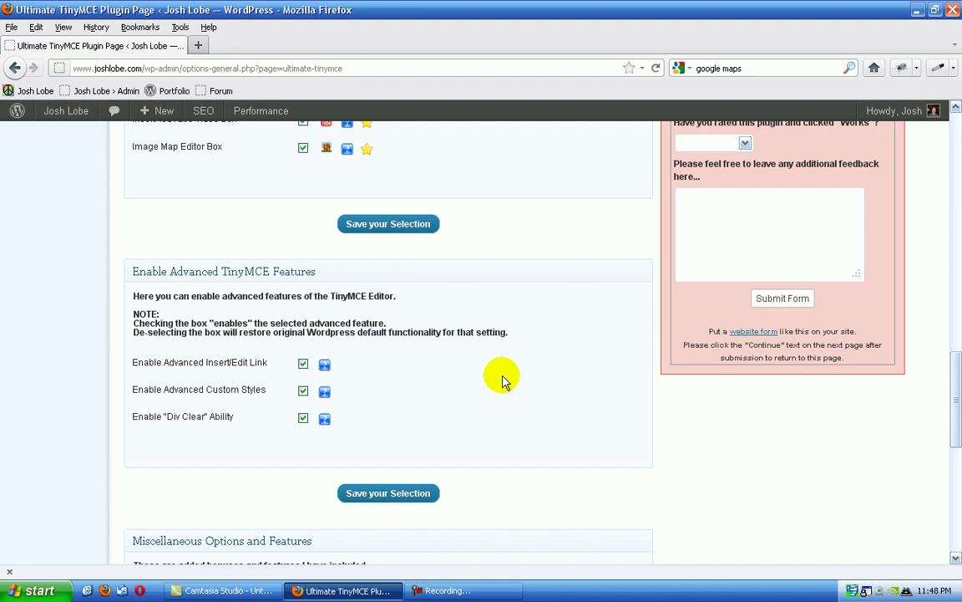
scroll(501, 380, "down", 2)
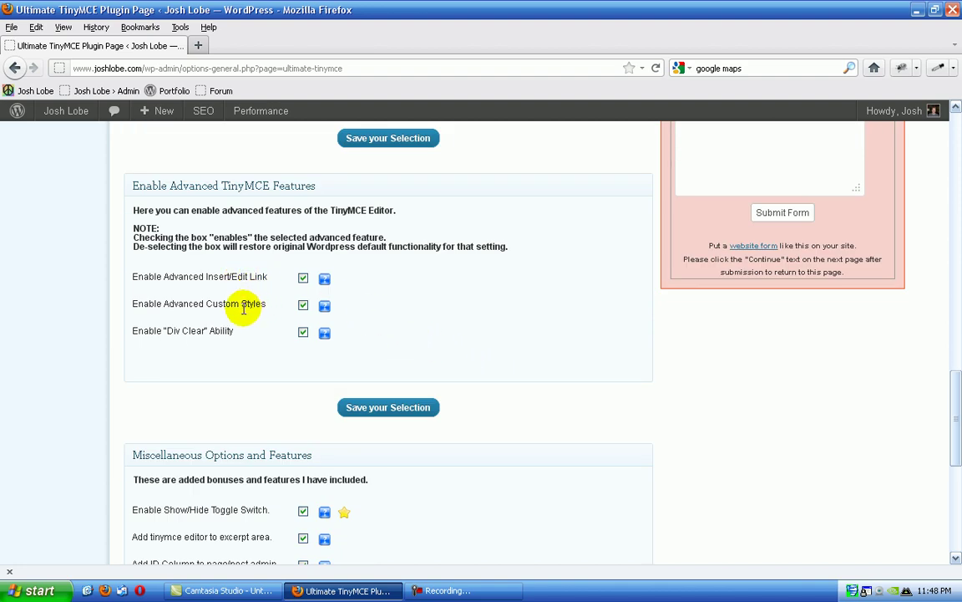
scroll(400, 326, "down", 2)
scroll(441, 368, "down", 2)
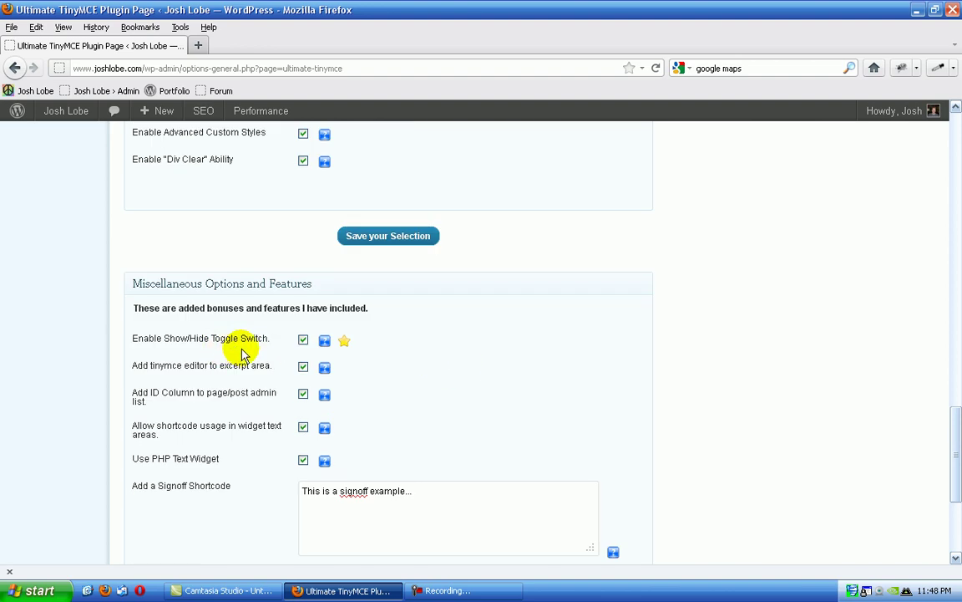
scroll(250, 360, "down", 1)
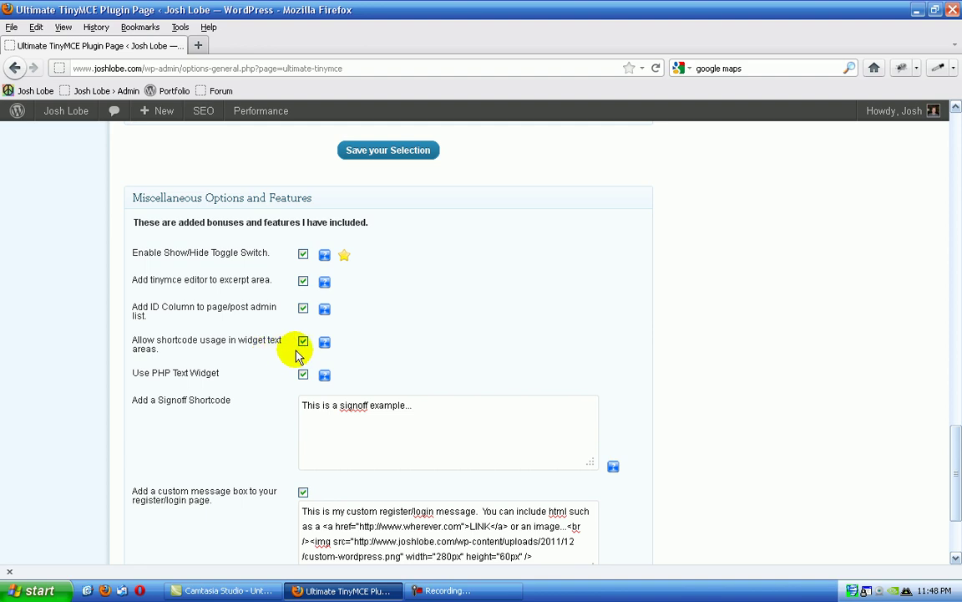
scroll(424, 372, "down", 2)
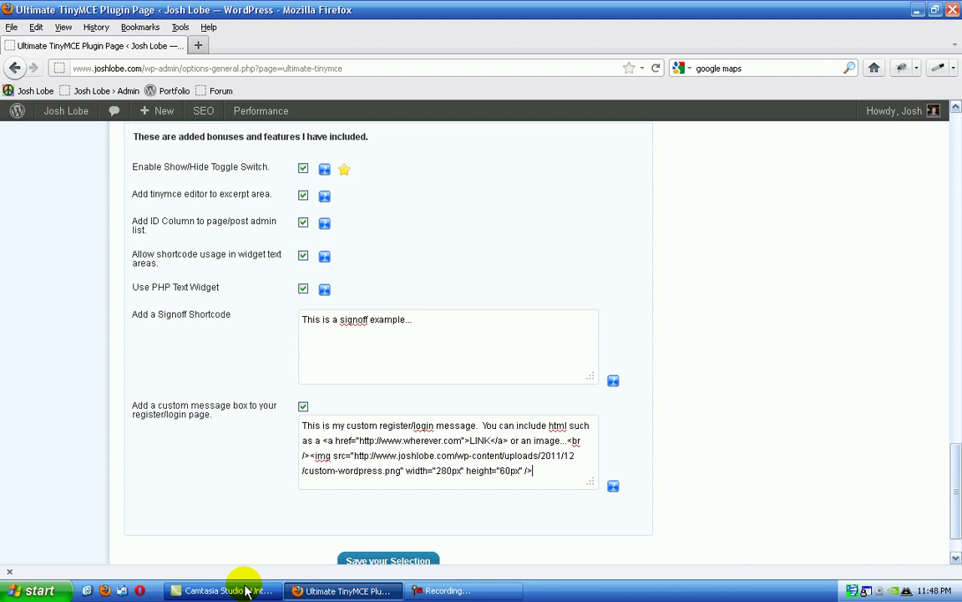
left_click(142, 589)
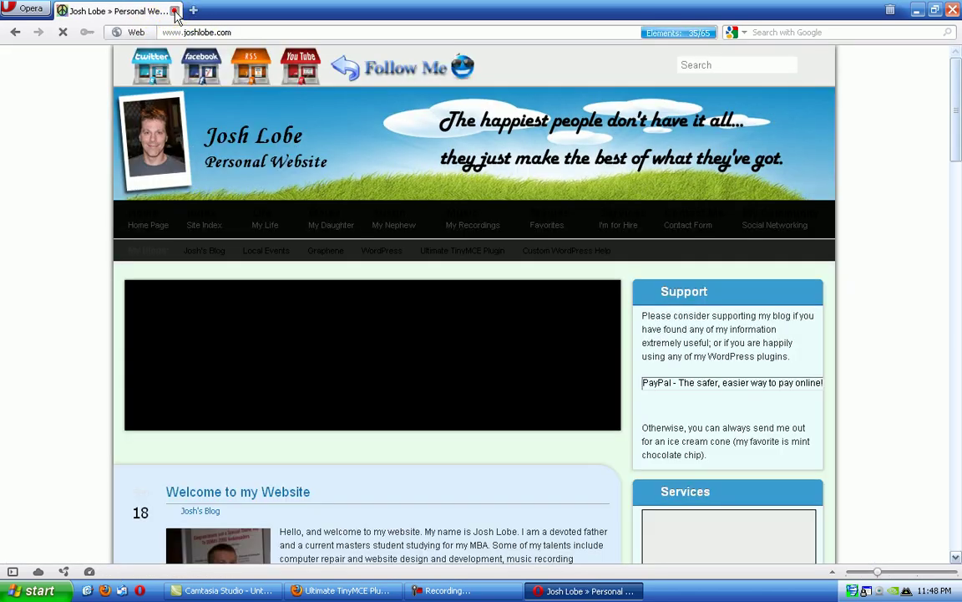
Step: Open the site's login page from Speed Dial, highlight its custom message, then return to Firefox
left_click(173, 11)
left_click(543, 191)
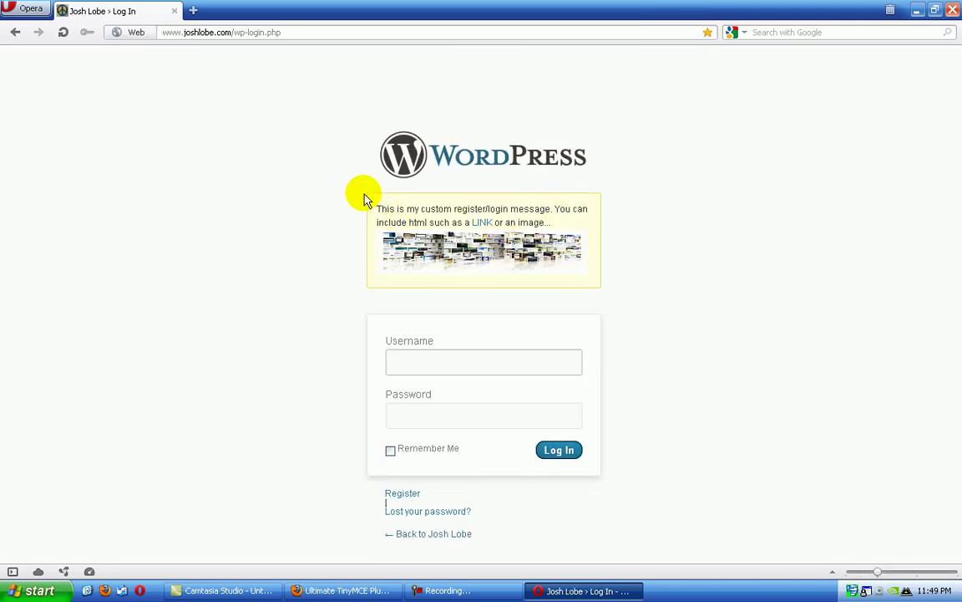
left_click_drag(366, 194, 427, 223)
left_click(631, 270)
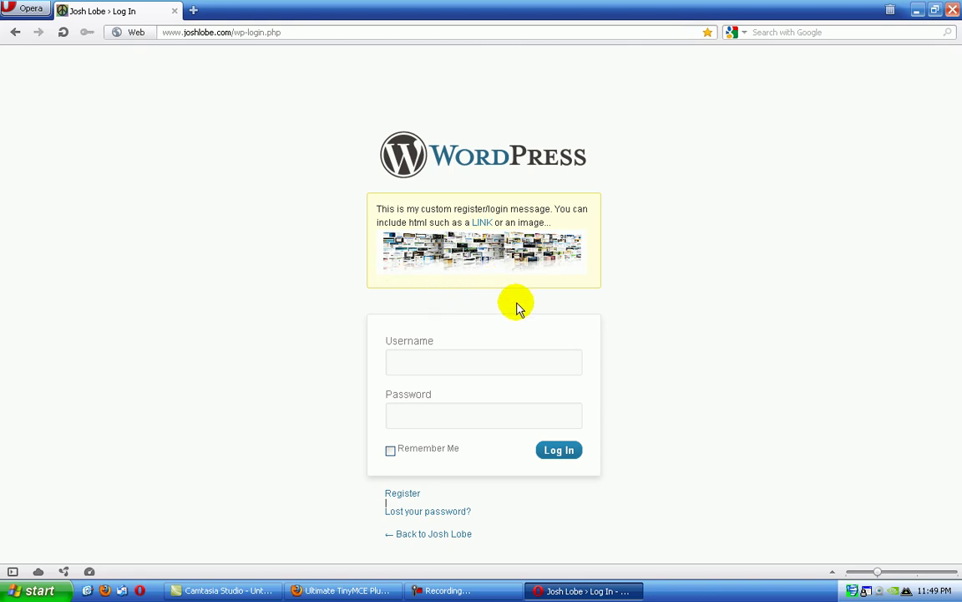
left_click(359, 588)
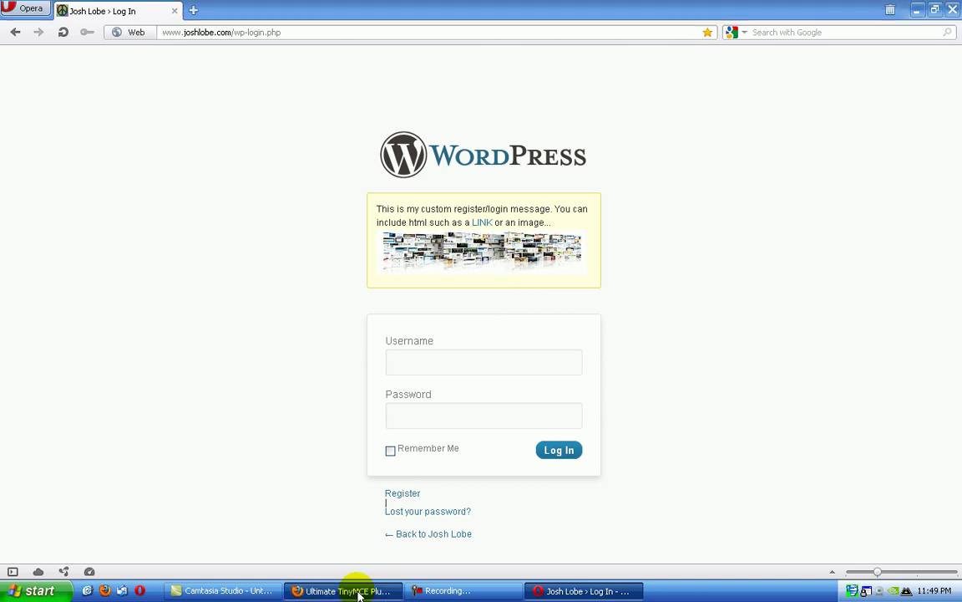
left_click(552, 477)
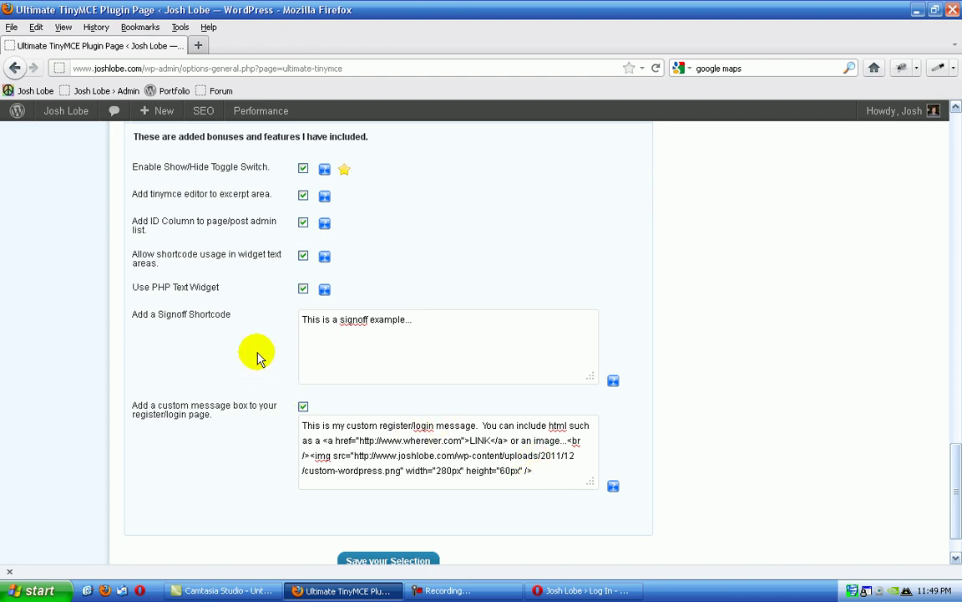
scroll(242, 322, "up", 5)
scroll(293, 344, "down", 4)
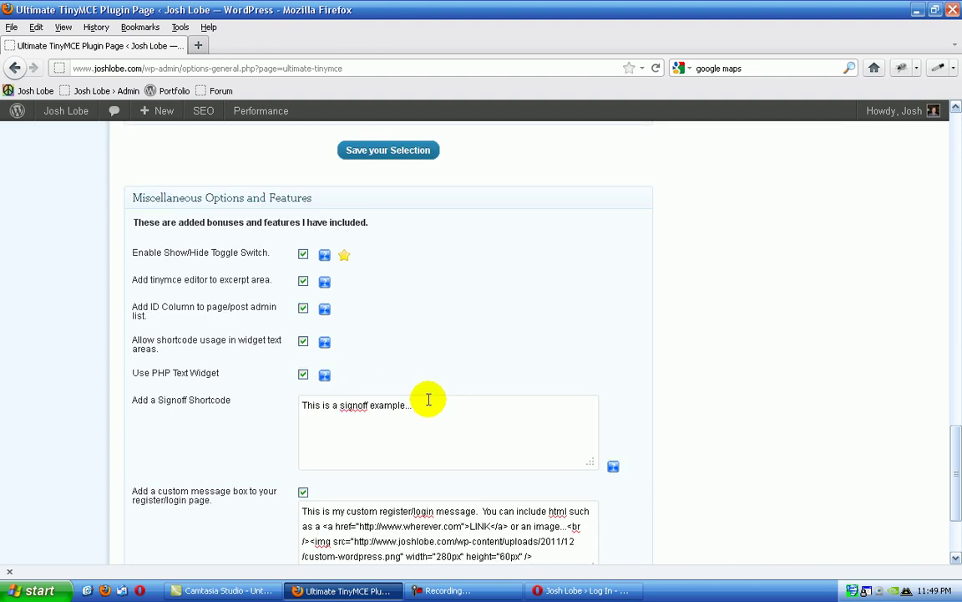
scroll(527, 393, "down", 2)
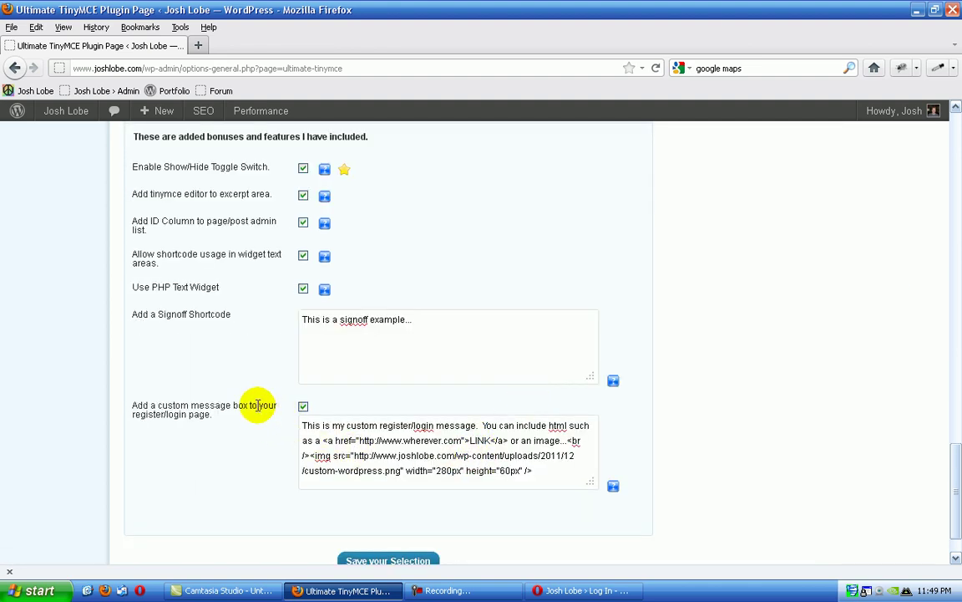
left_click(613, 488)
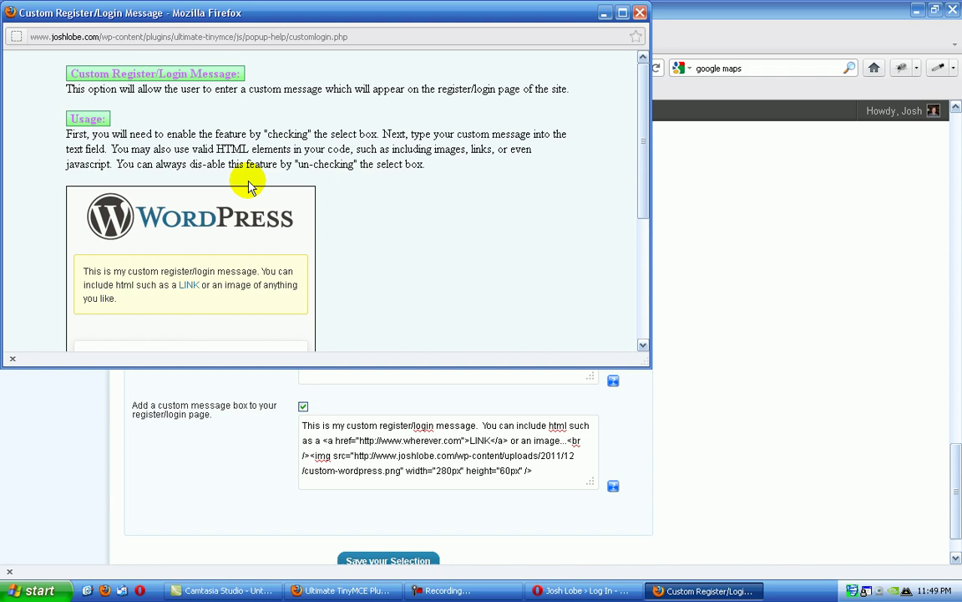
scroll(421, 229, "down", 4)
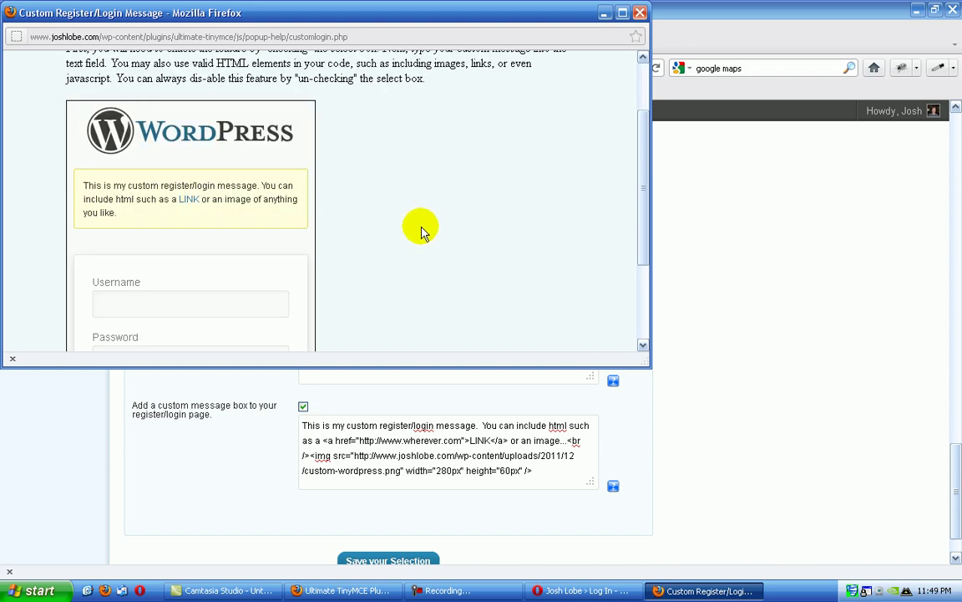
scroll(391, 214, "down", 1)
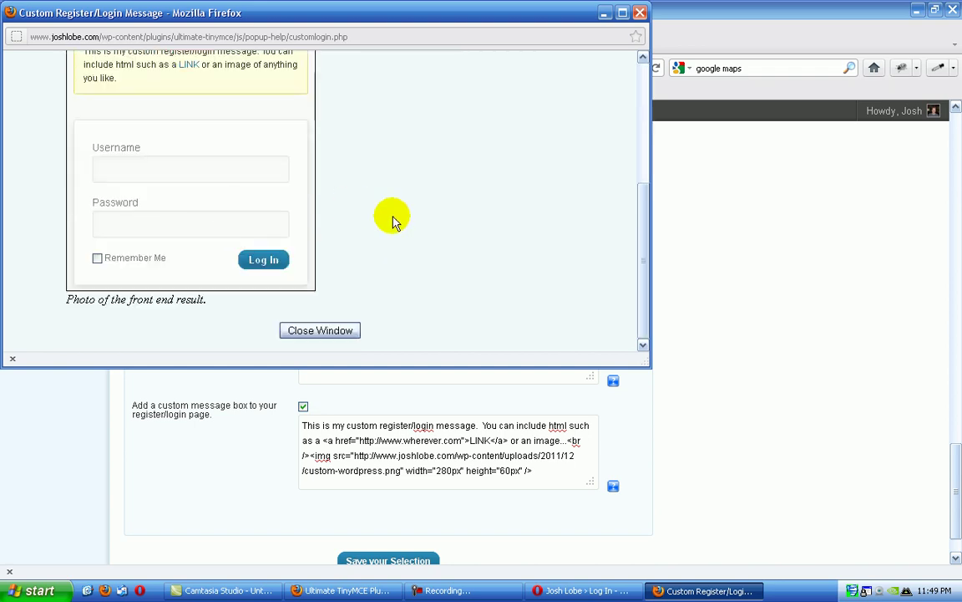
scroll(387, 217, "up", 4)
scroll(386, 222, "down", 4)
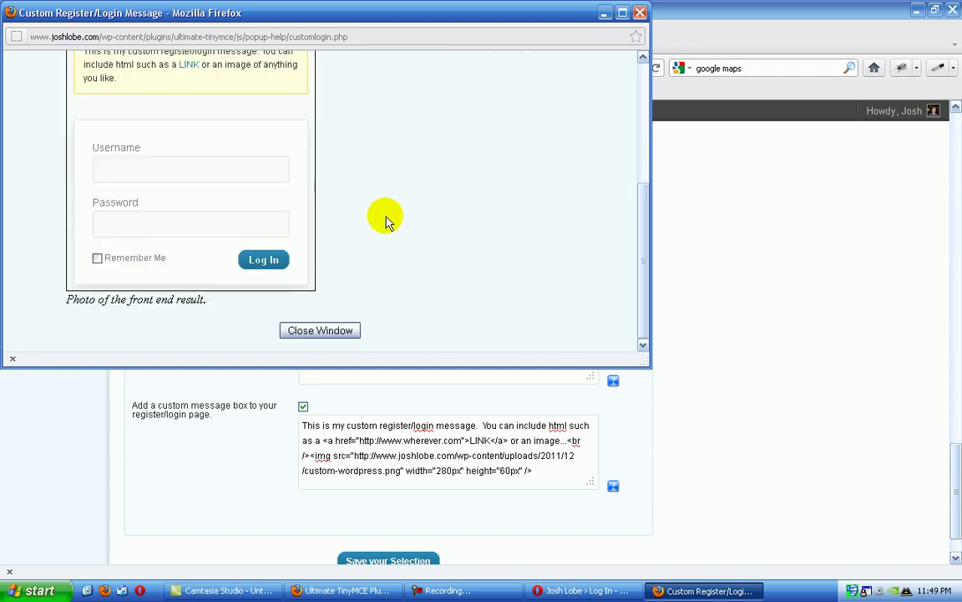
left_click(333, 332)
left_click(613, 382)
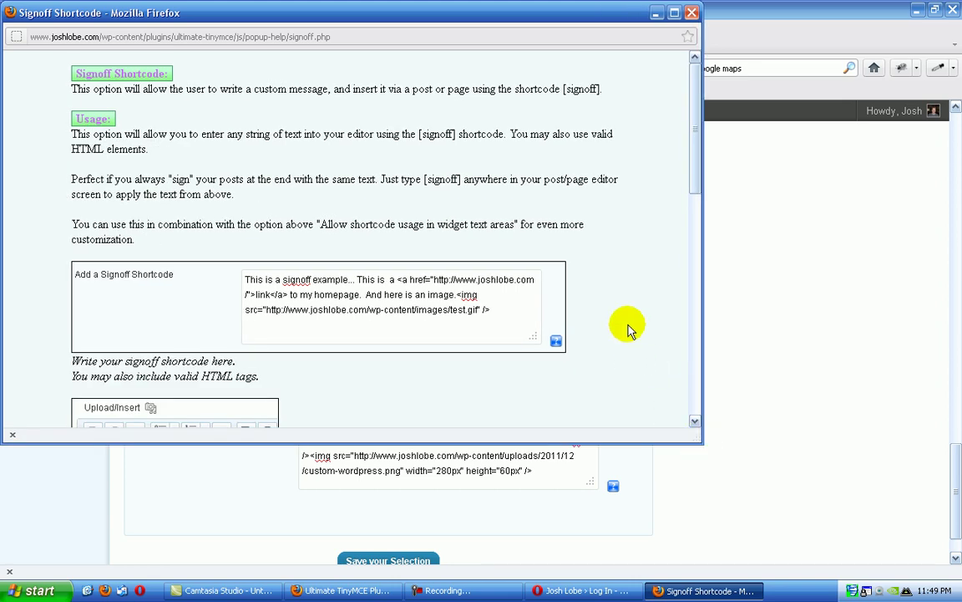
scroll(427, 282, "down", 2)
scroll(420, 285, "down", 2)
scroll(420, 285, "down", 3)
scroll(402, 281, "down", 3)
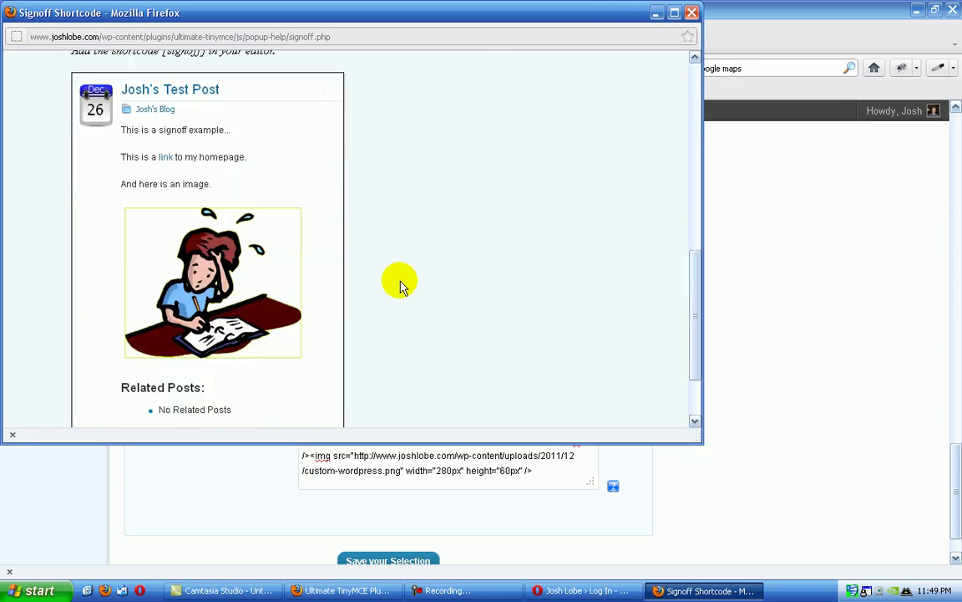
scroll(402, 281, "down", 2)
scroll(428, 292, "up", 5)
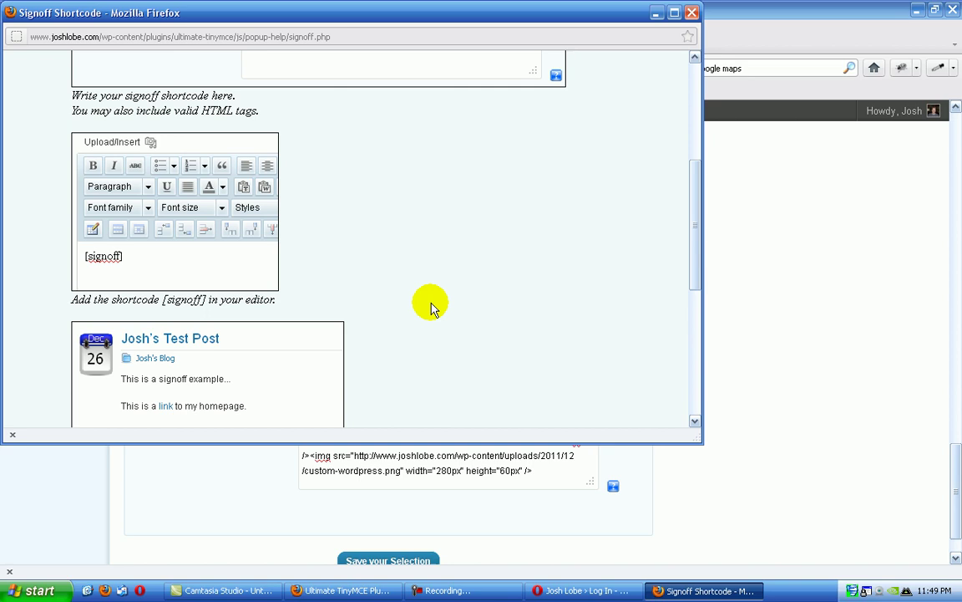
scroll(430, 307, "up", 5)
left_click(692, 13)
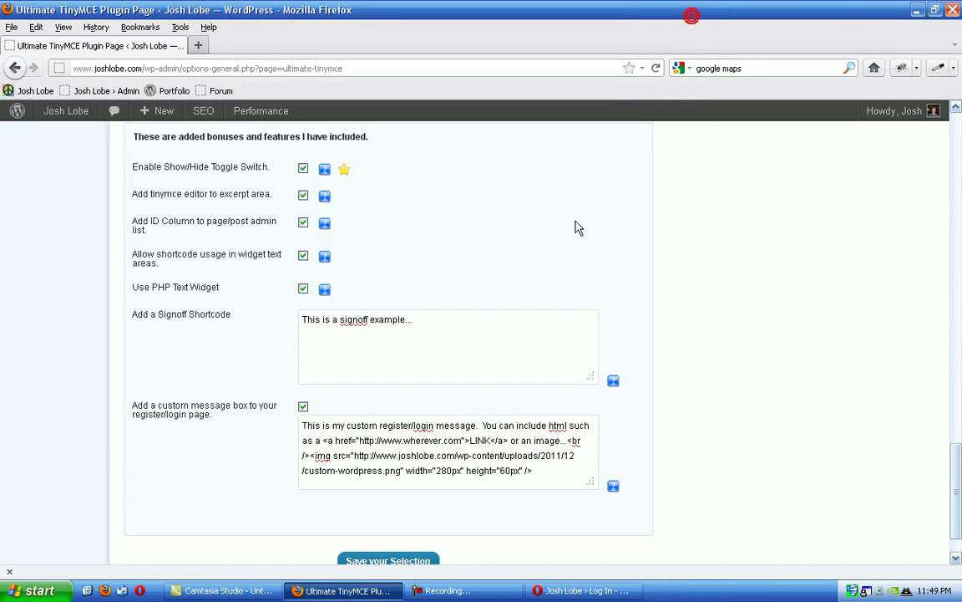
scroll(361, 301, "up", 2)
scroll(365, 361, "up", 2)
scroll(354, 354, "up", 2)
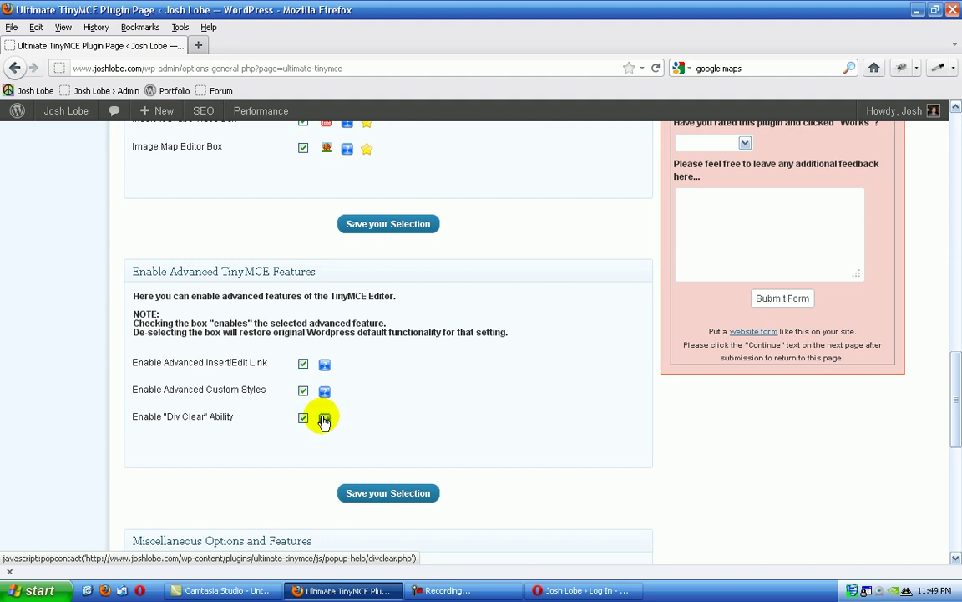
left_click(324, 418)
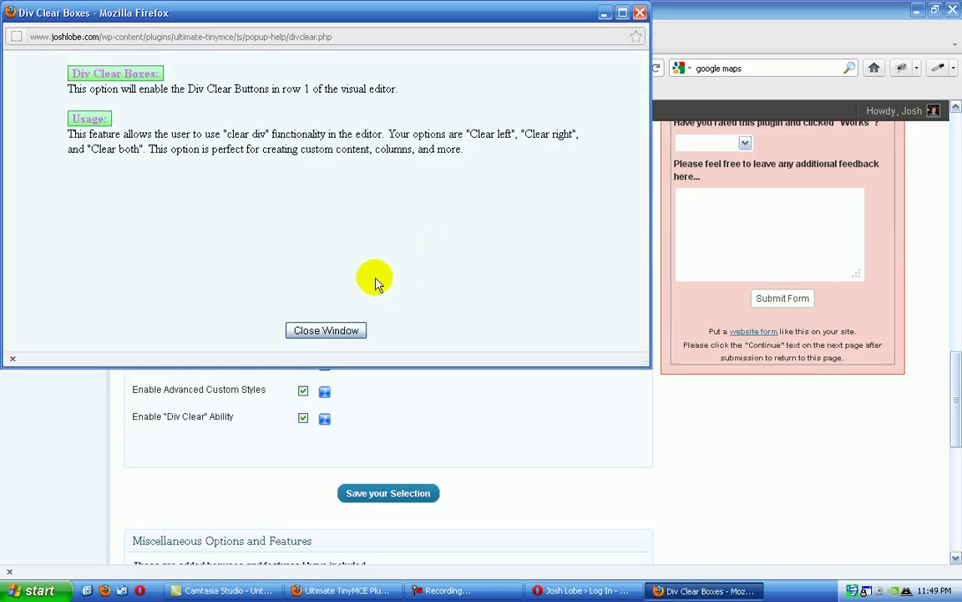
left_click(338, 338)
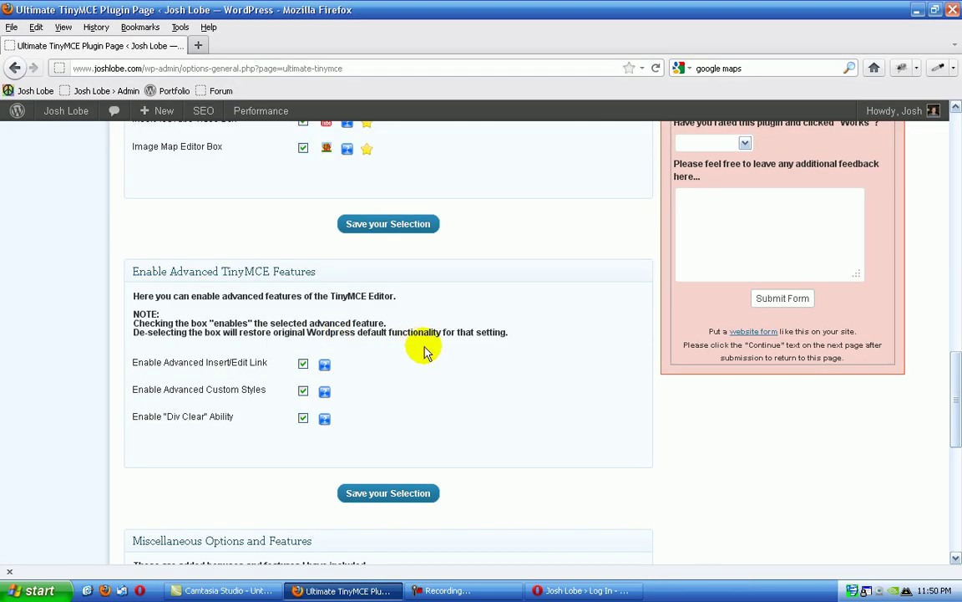
scroll(424, 347, "up", 1)
scroll(425, 345, "up", 2)
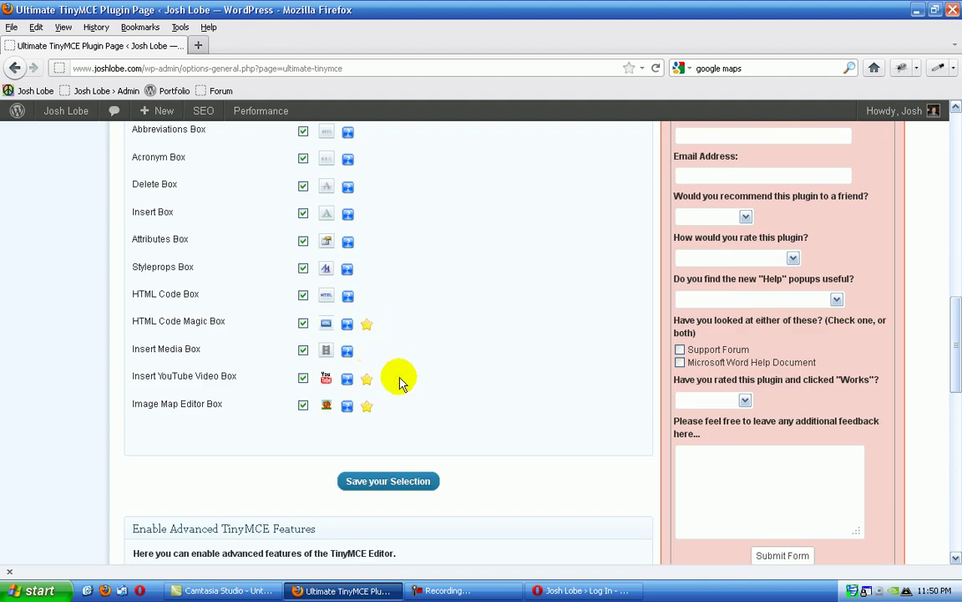
scroll(398, 378, "up", 3)
scroll(415, 378, "up", 5)
scroll(418, 376, "up", 3)
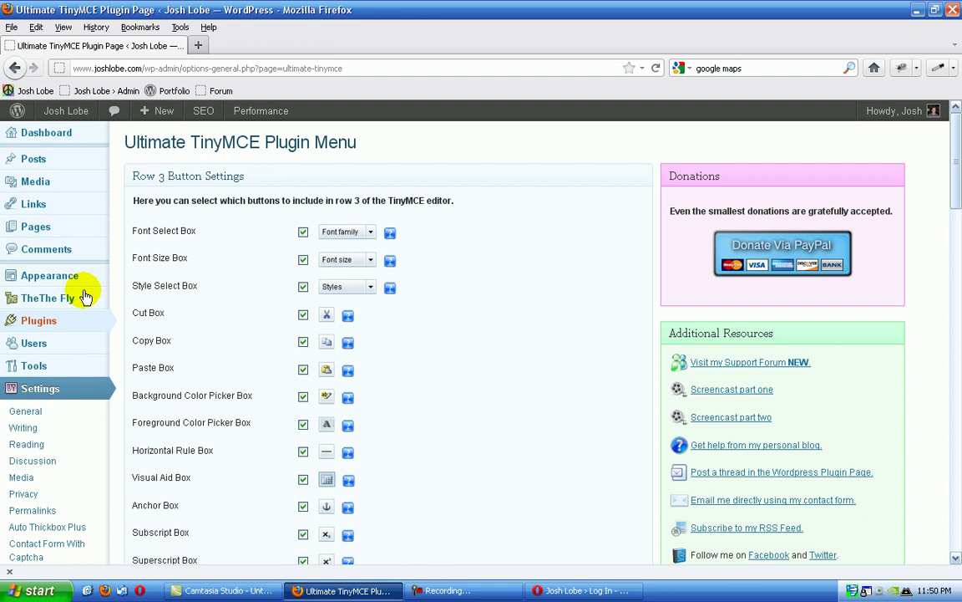